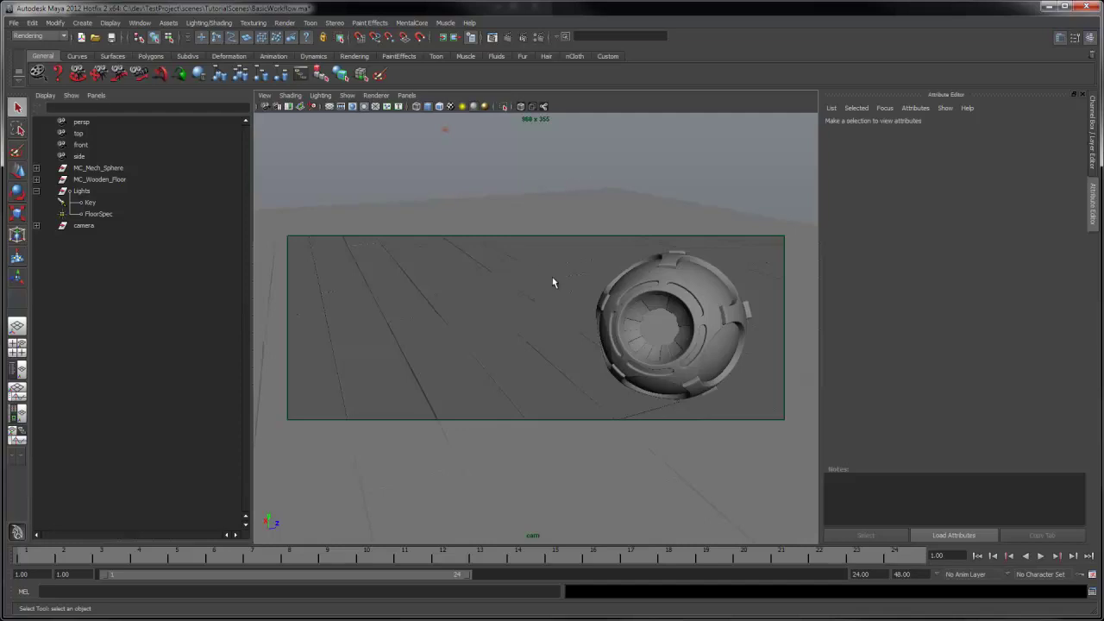
Step: Check the FloorSpec point light's attributes and render the cam view with mental ray
left_click(98, 213)
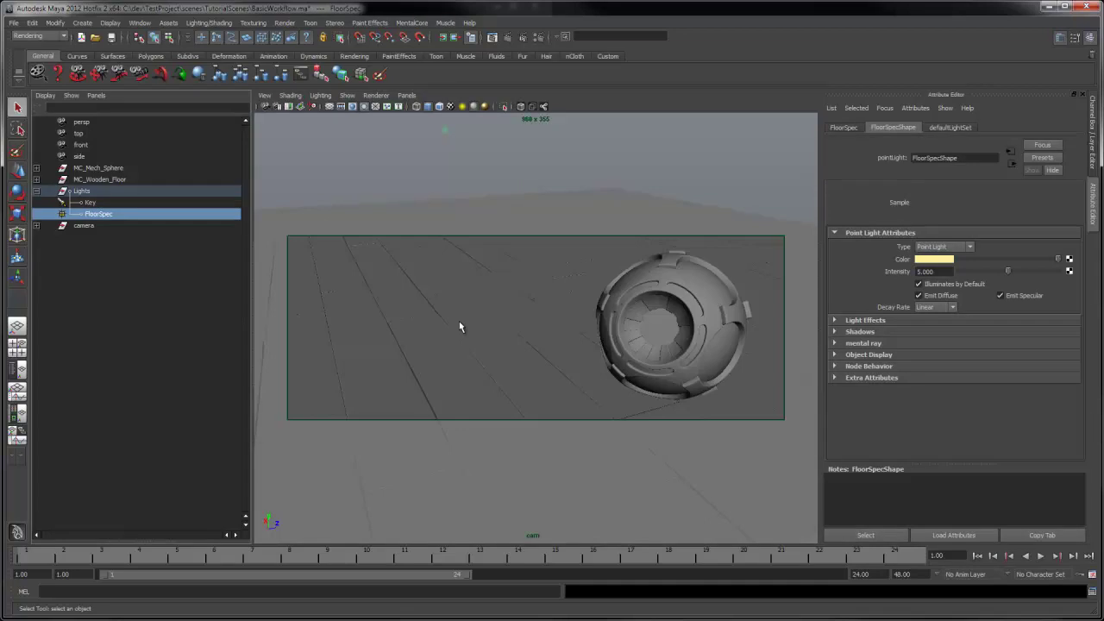
left_click(502, 164)
left_click(491, 38)
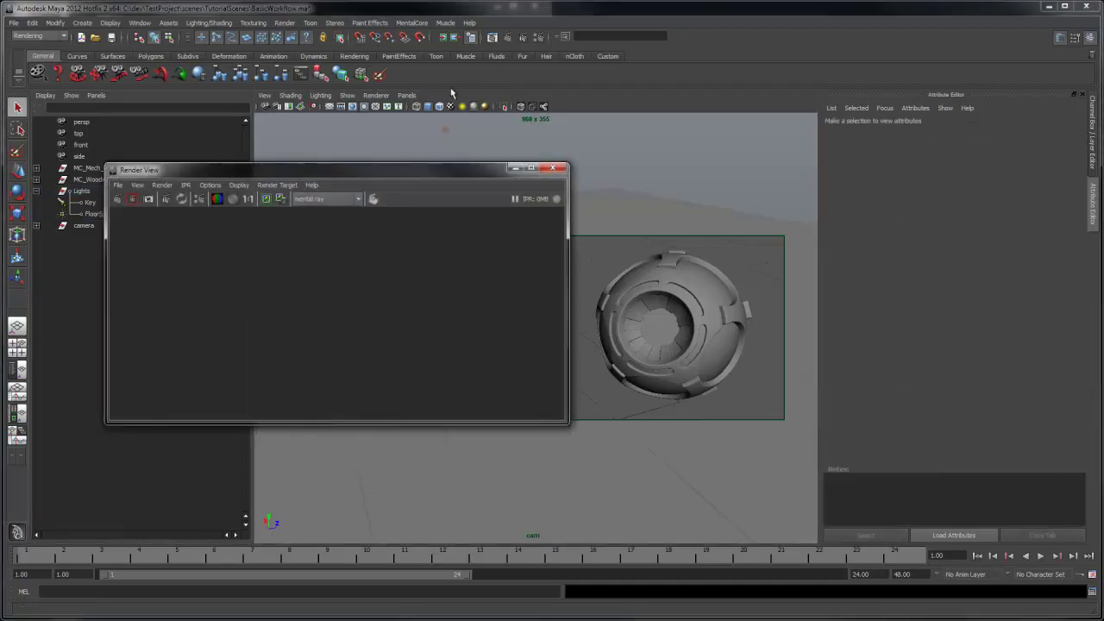
left_click(112, 199)
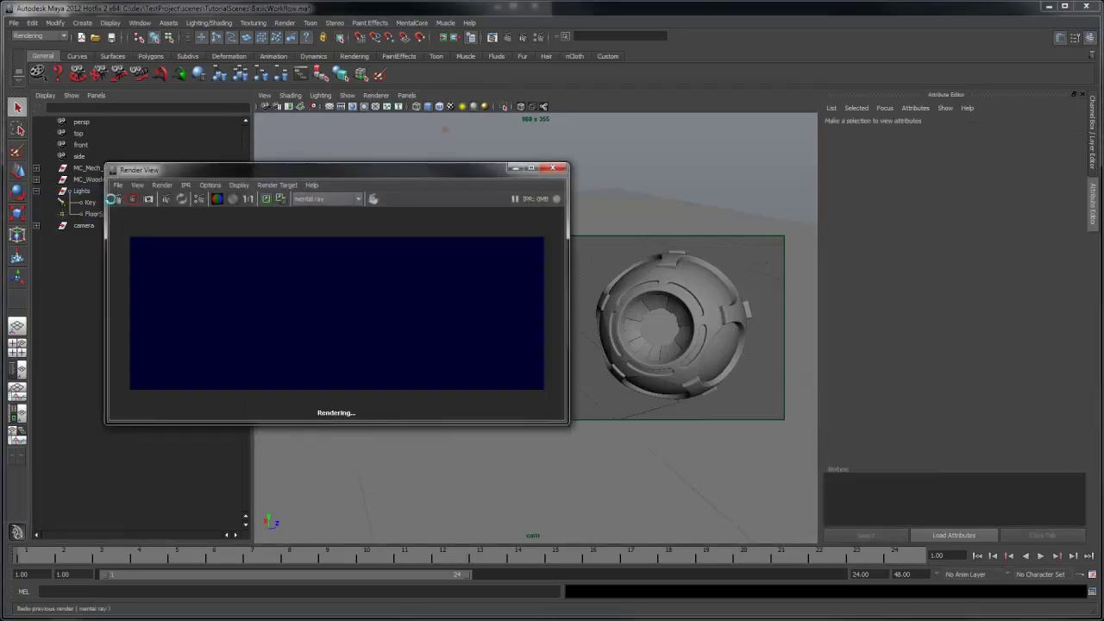
left_click(265, 199)
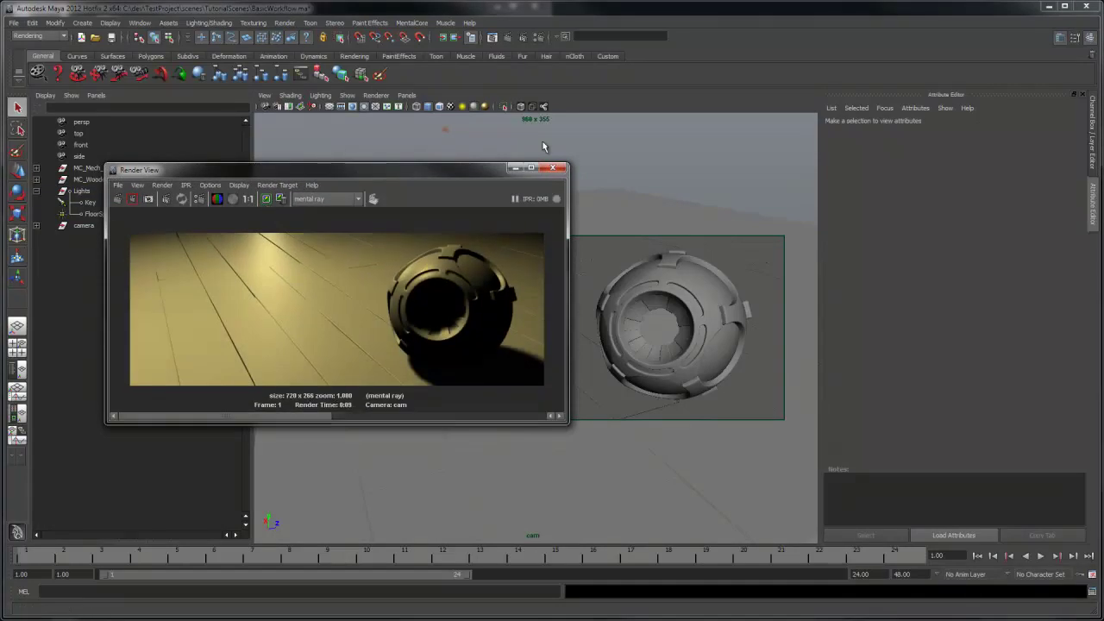
Step: Enable colour management in the MentalCore render settings
left_click(541, 39)
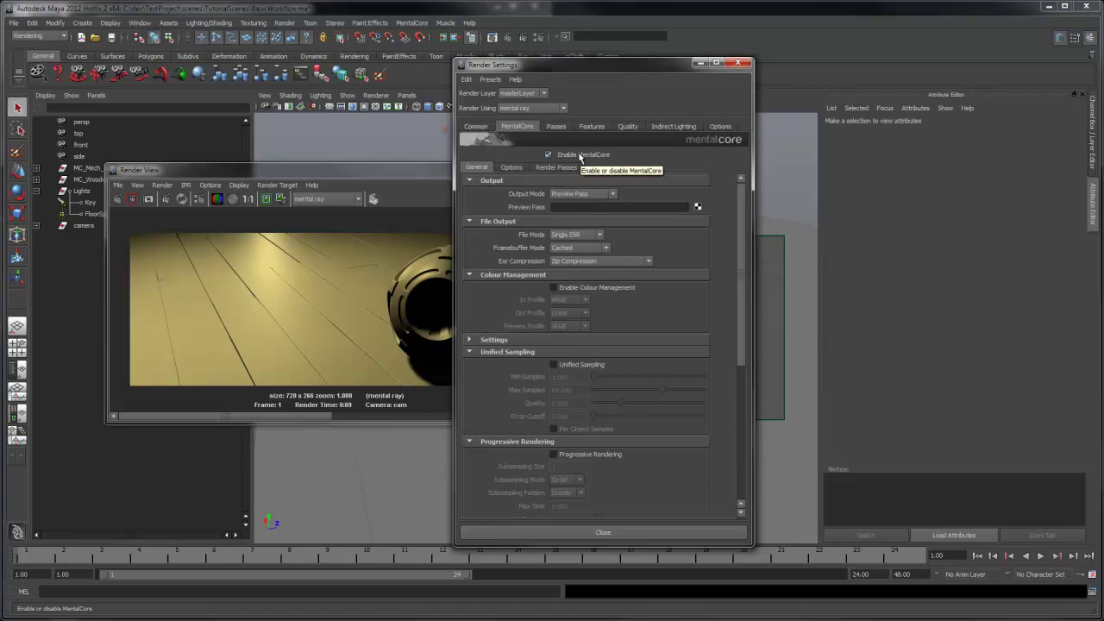
left_click(553, 287)
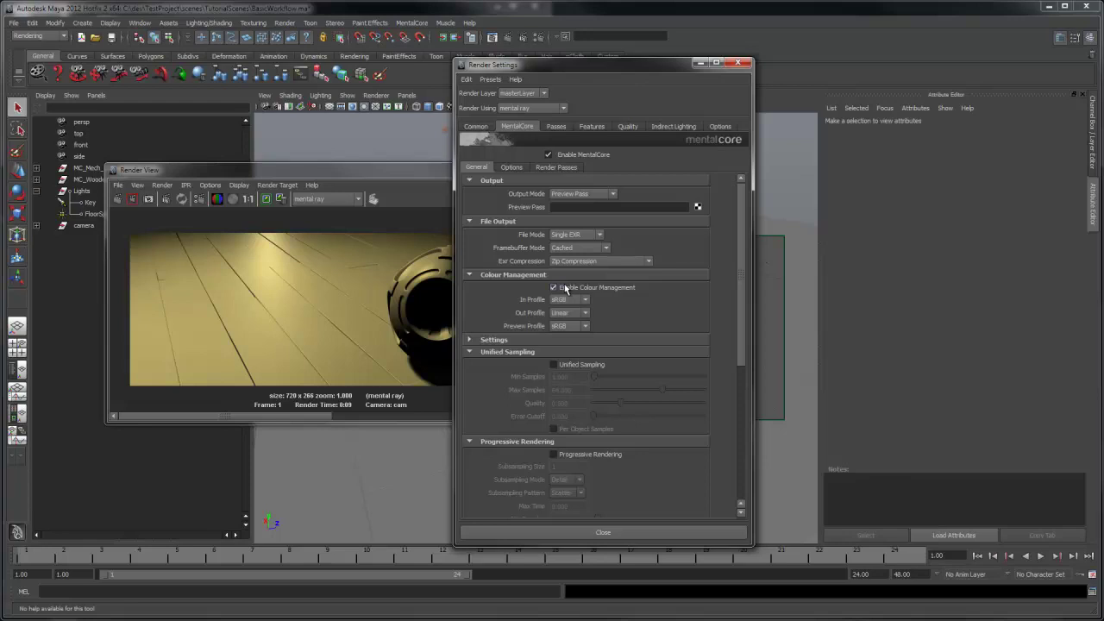
left_click(738, 63)
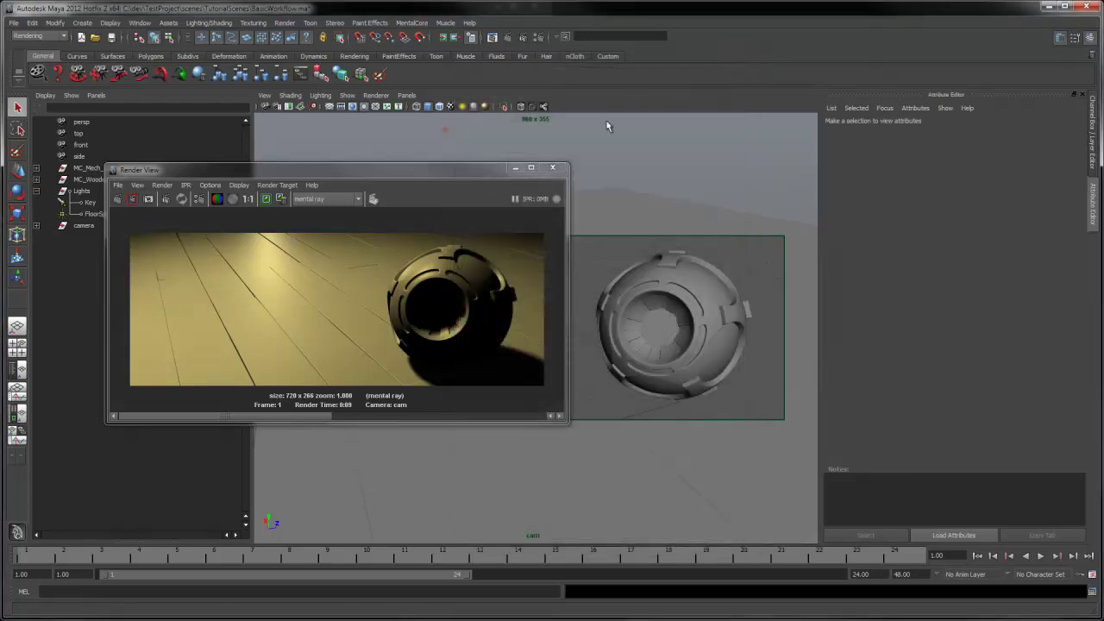
Step: Open the Hypershade and examine the MC_Wooden_Floor_A_Shader core material, its specular and reflection attributes, and its texture and texture lookup nodes
left_click_drag(460, 173, 370, 101)
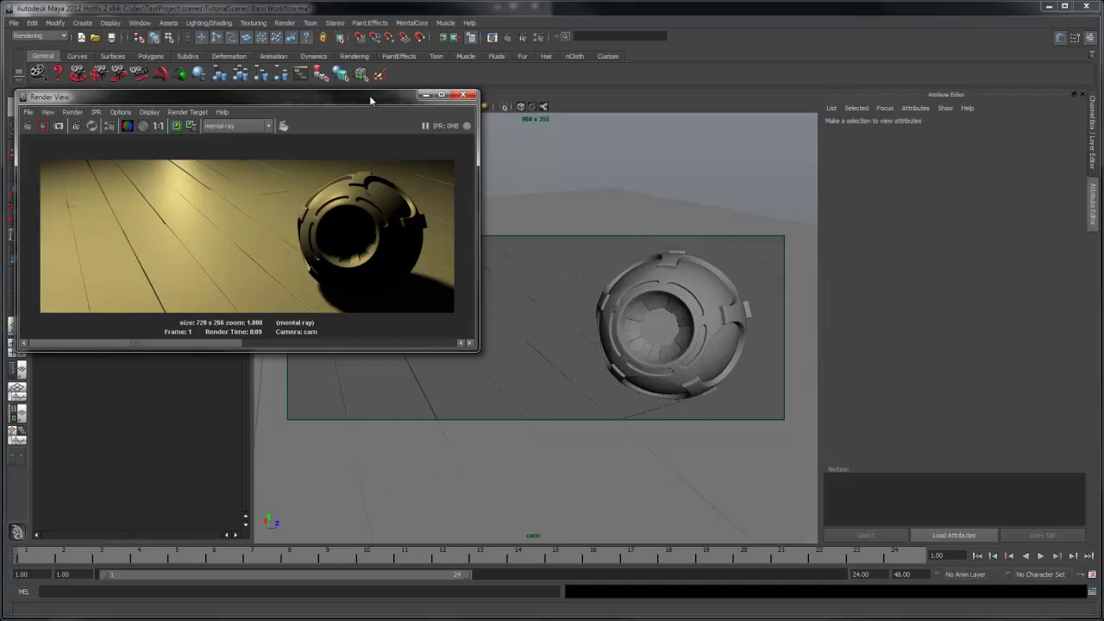
left_click(536, 105)
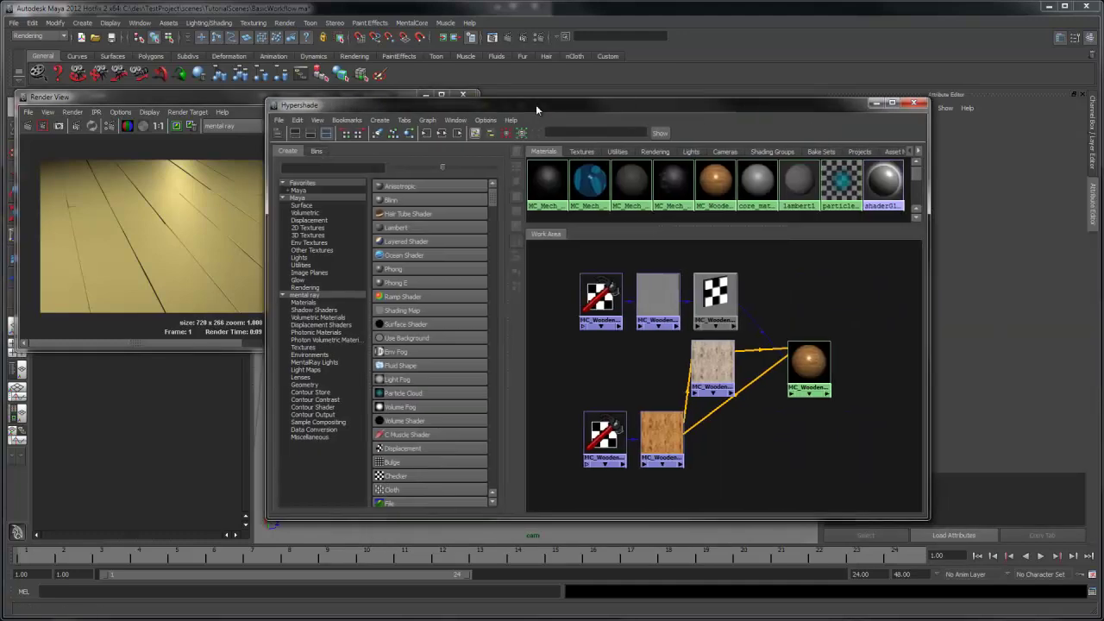
left_click_drag(536, 105, 274, 102)
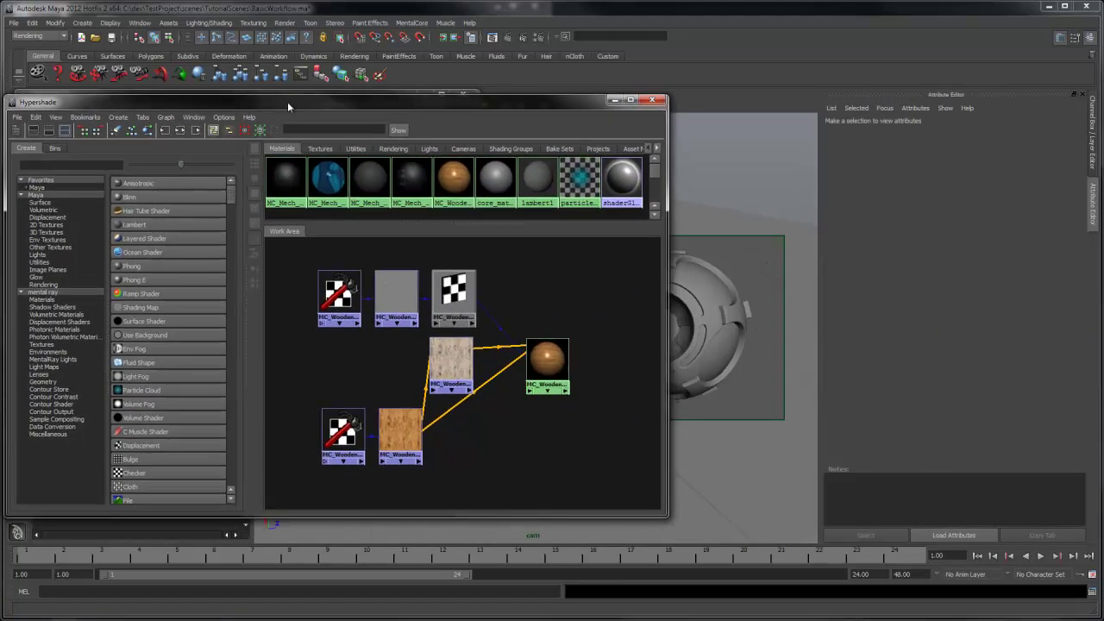
left_click(531, 356)
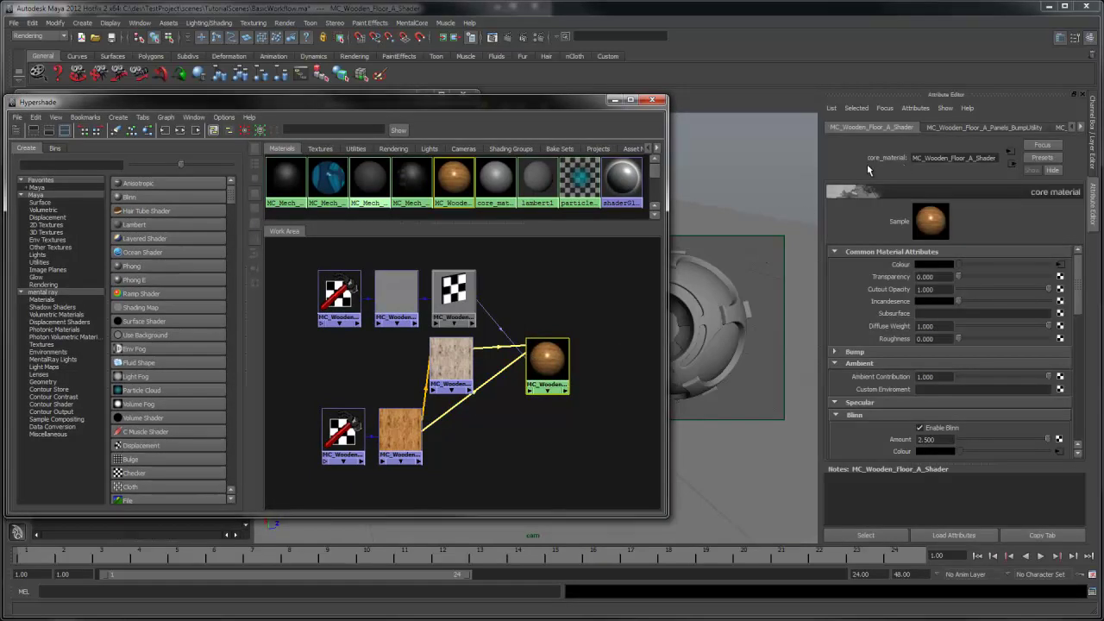
left_click(54, 302)
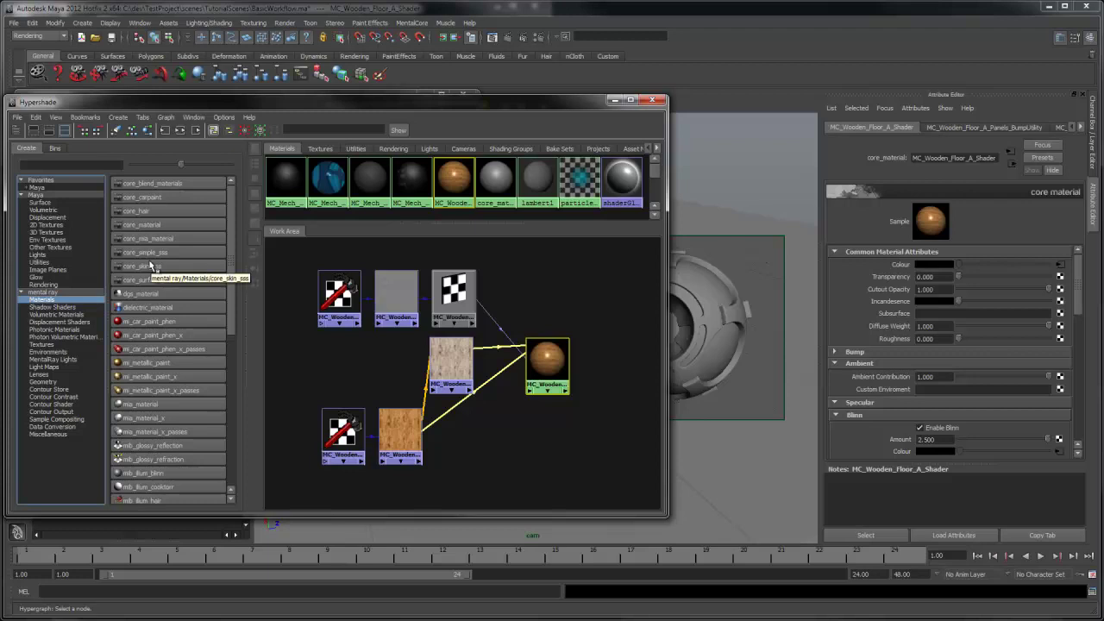
scroll(897, 360, "down", 2)
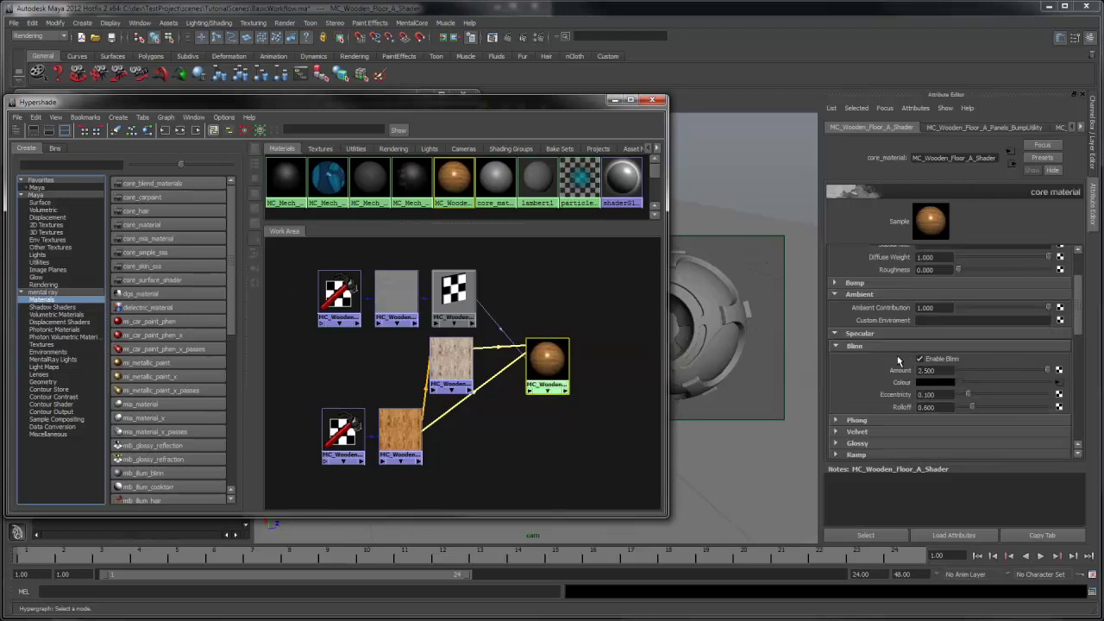
scroll(871, 372, "down", 2)
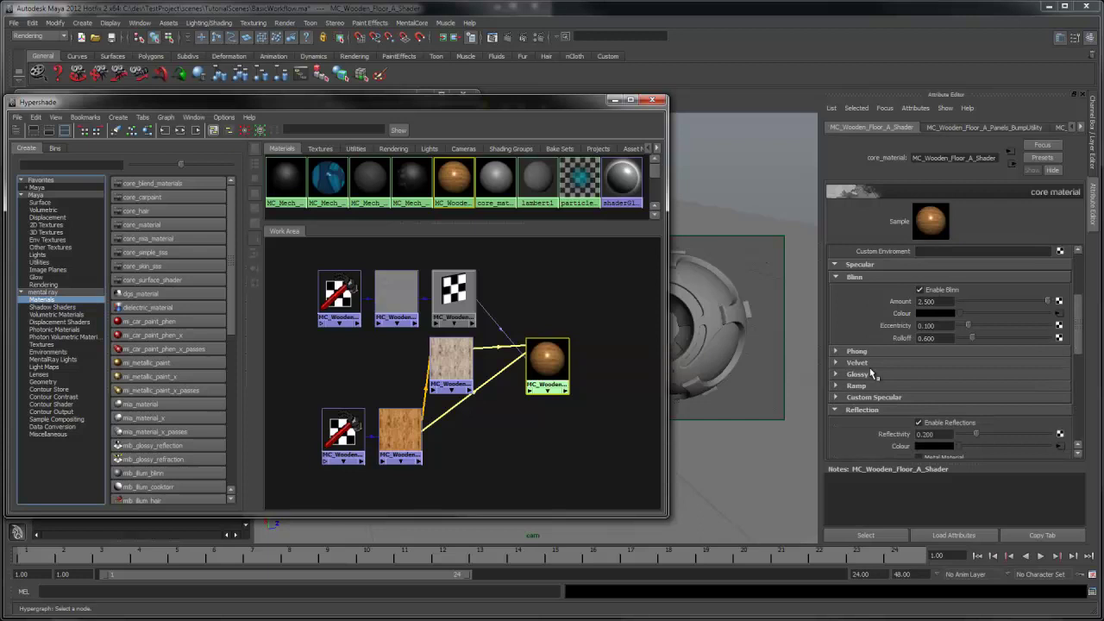
scroll(870, 372, "down", 3)
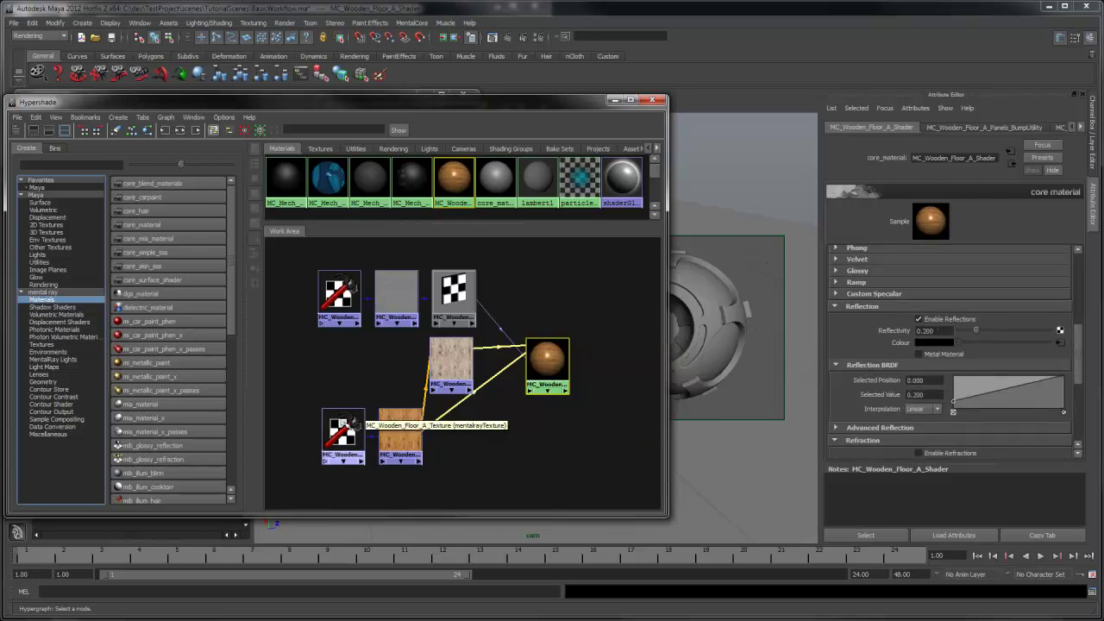
left_click(345, 431)
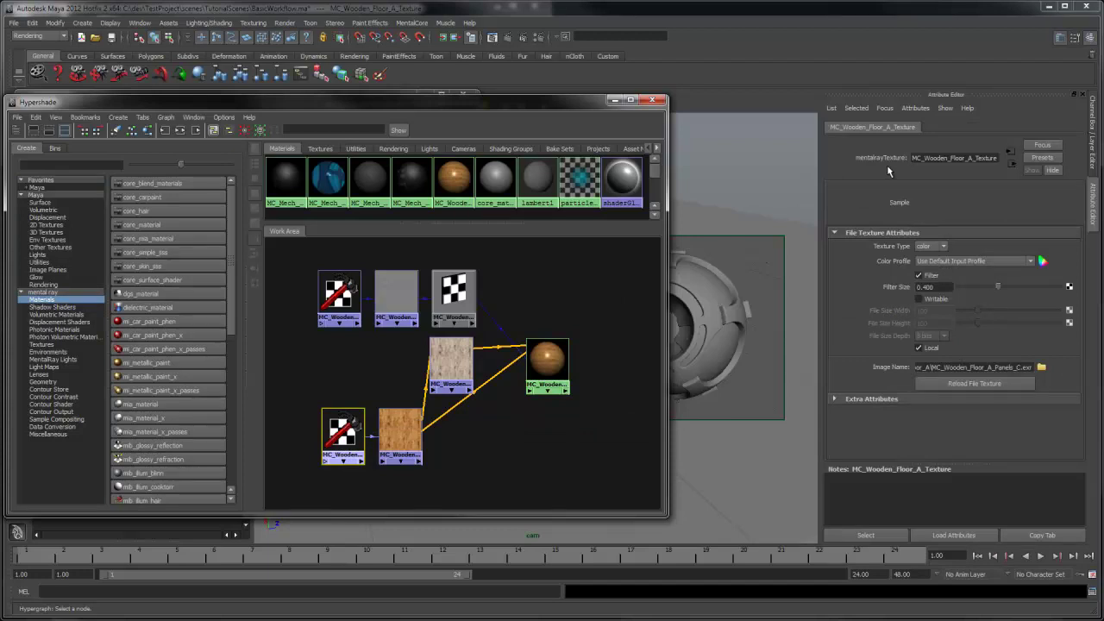
left_click(399, 431)
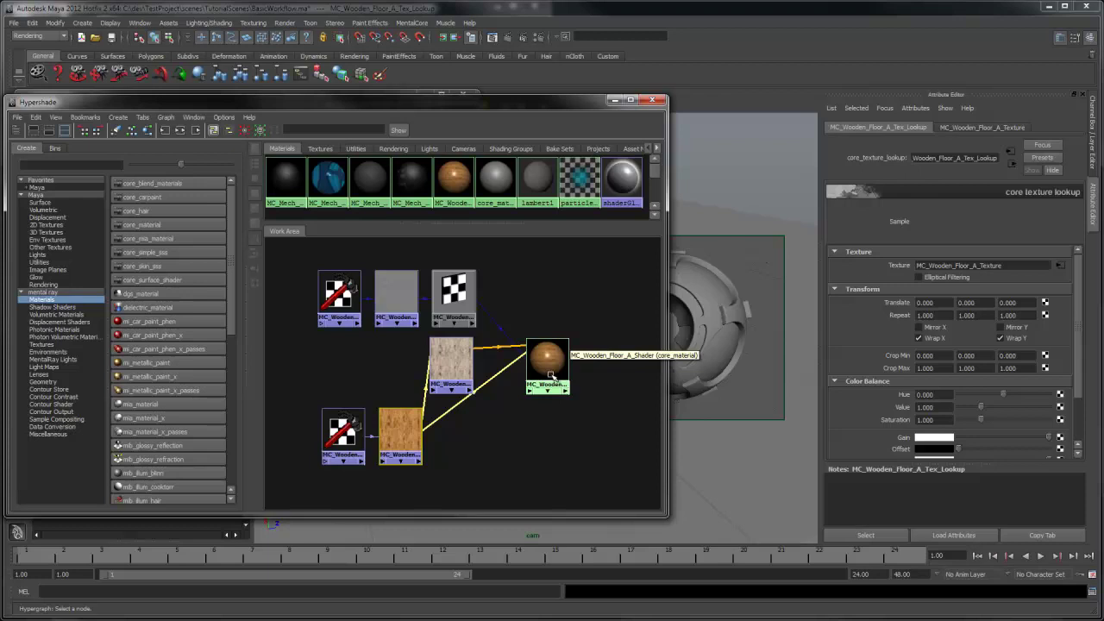
Step: Assign MC_Wooden_Floor_A_Shader to the wooden floor's HiRes group and re-render the cam view
left_click(755, 236)
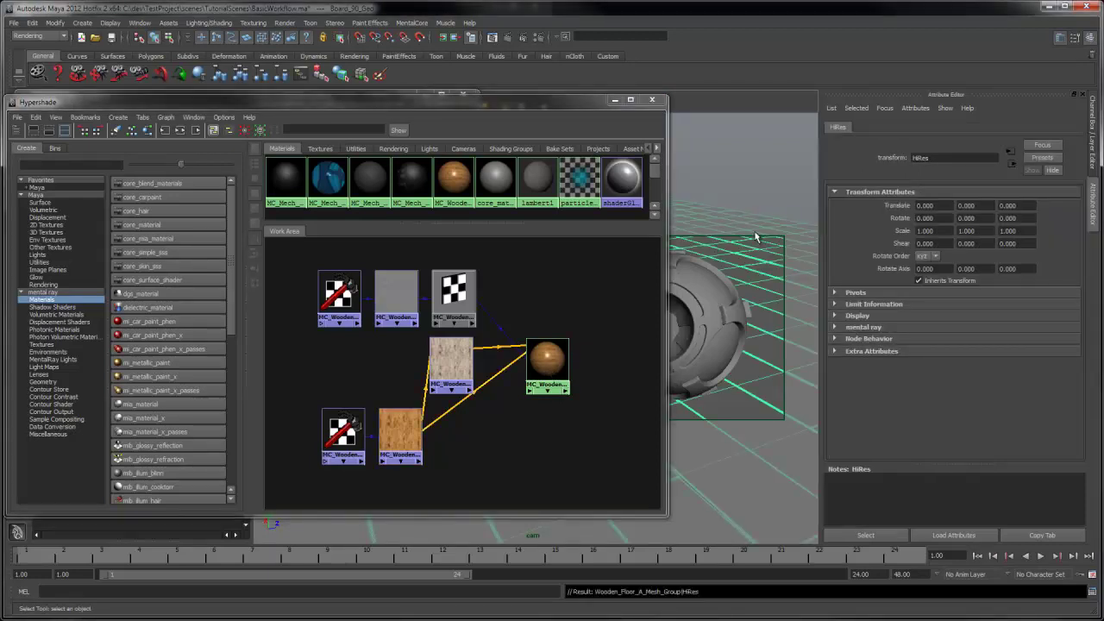
right_click_drag(545, 358, 546, 332)
left_click_drag(362, 103, 429, 188)
left_click(342, 102)
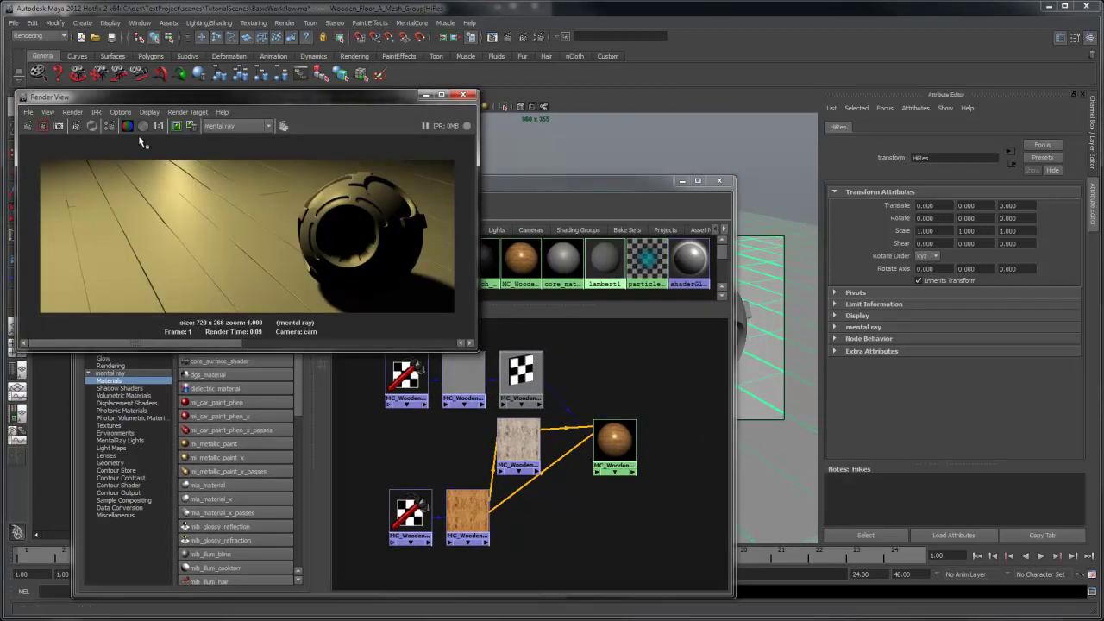
left_click(27, 127)
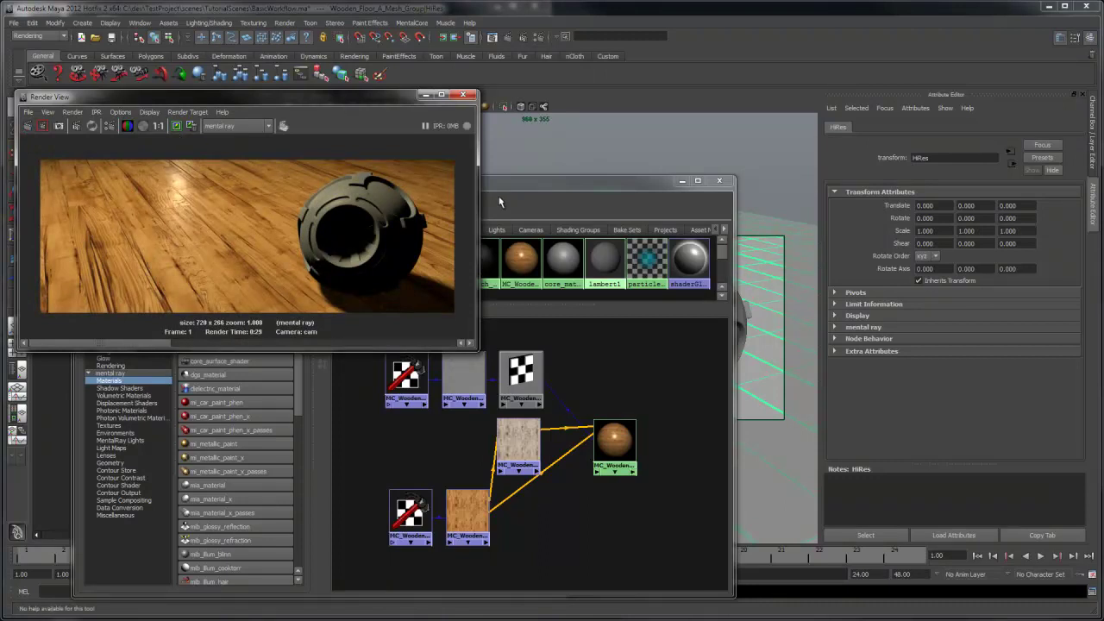
Step: Graph the MC_Mech_Sphere_blend_Shader network and examine its MC_Mech_Sphere_Car_Paint_Shader node
left_click_drag(498, 183, 391, 196)
left_click(353, 268)
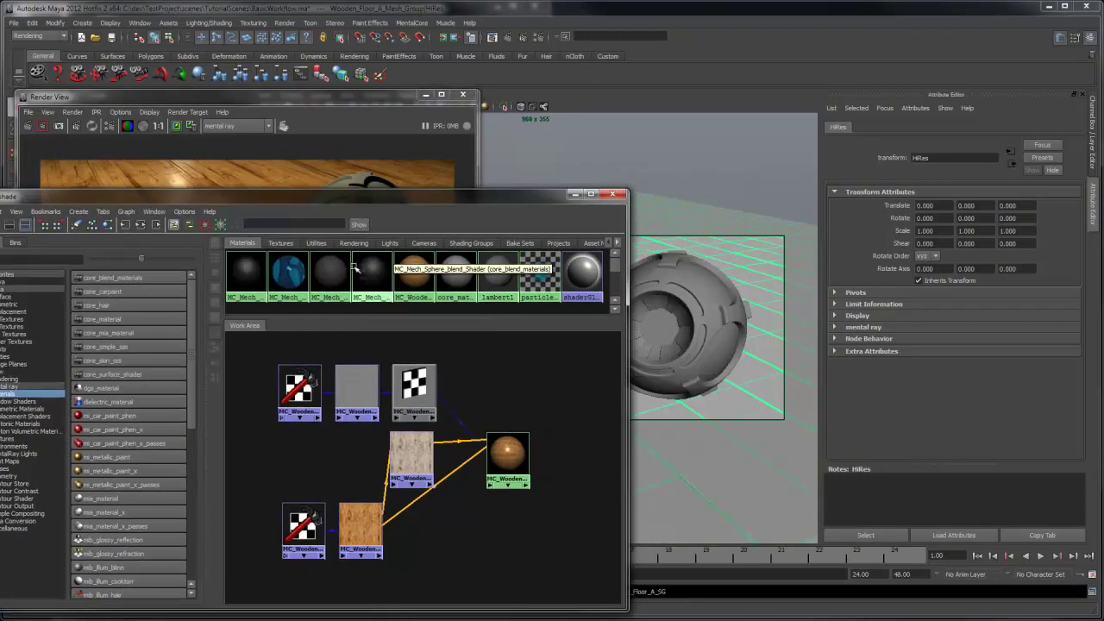
left_click(140, 225)
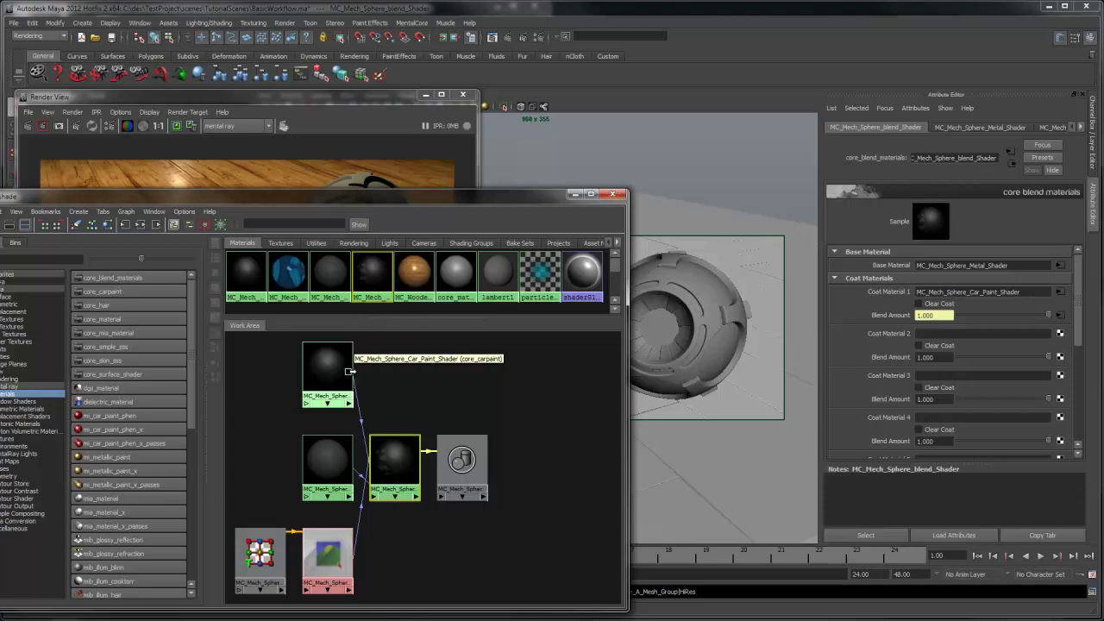
left_click(338, 371)
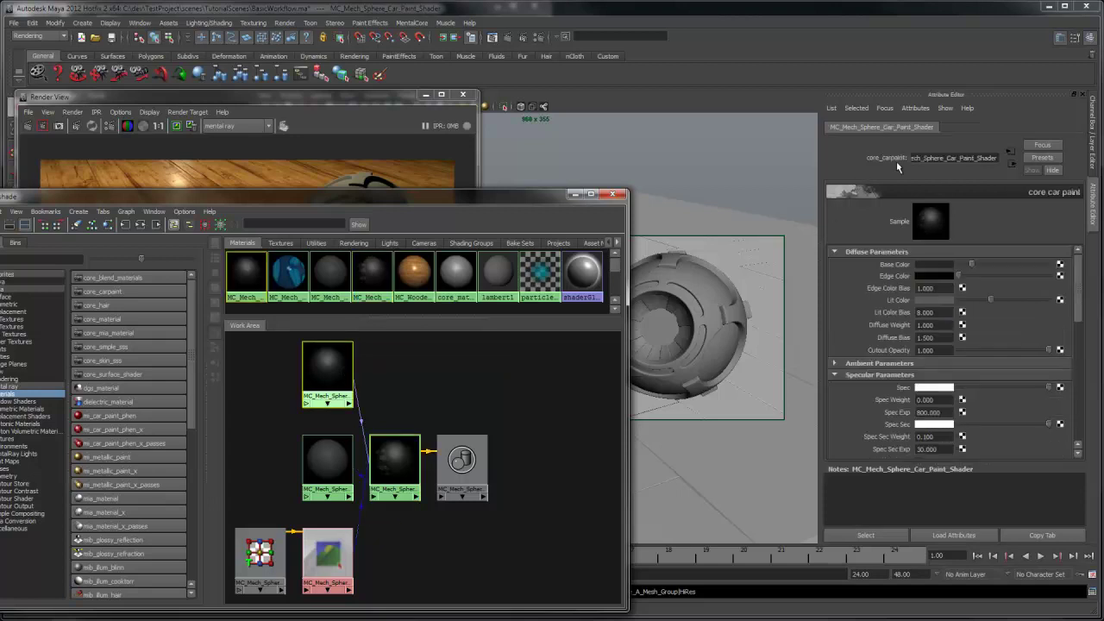
Step: Assign MC_Mech_Sphere_blend_Shader to the mech sphere's HiRes group, then re-render and inspect the sphere up close
left_click(709, 294)
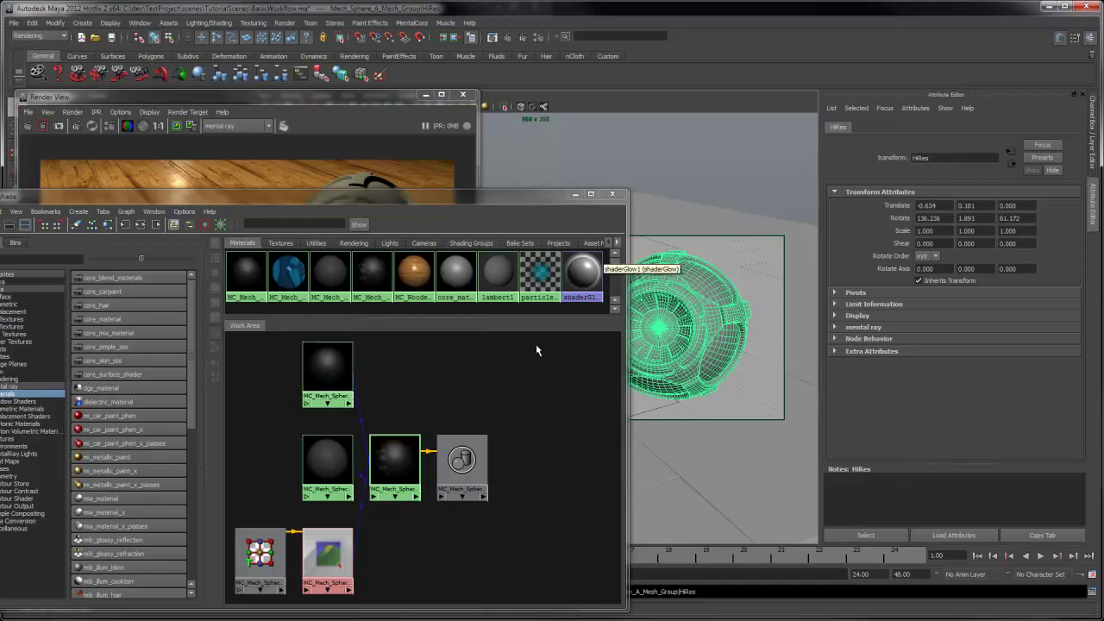
right_click(395, 452)
left_click(396, 425)
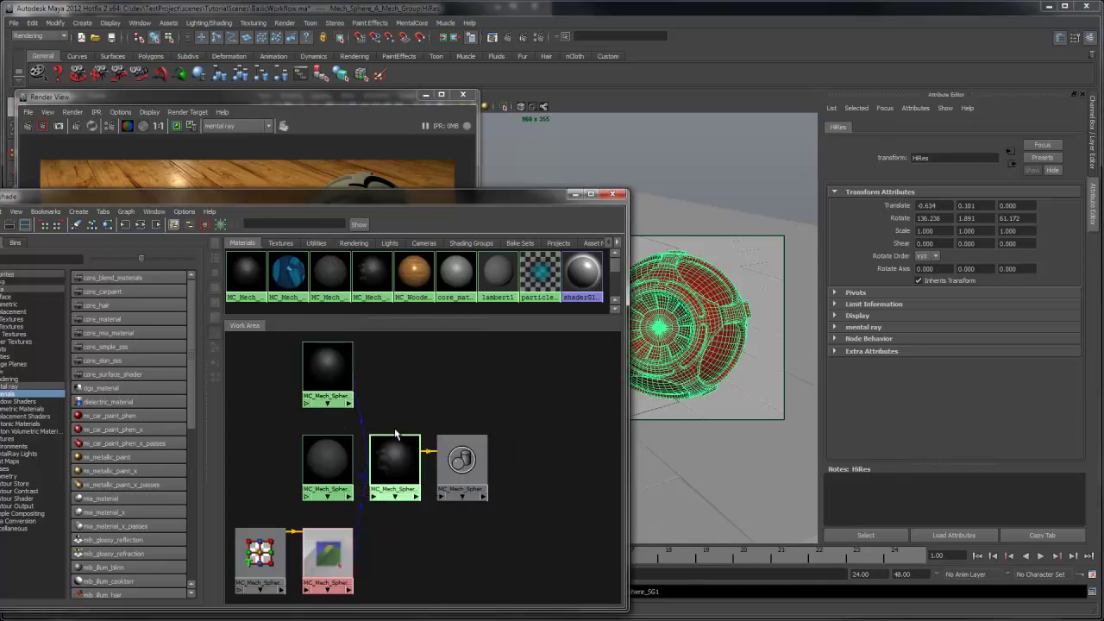
left_click(367, 112)
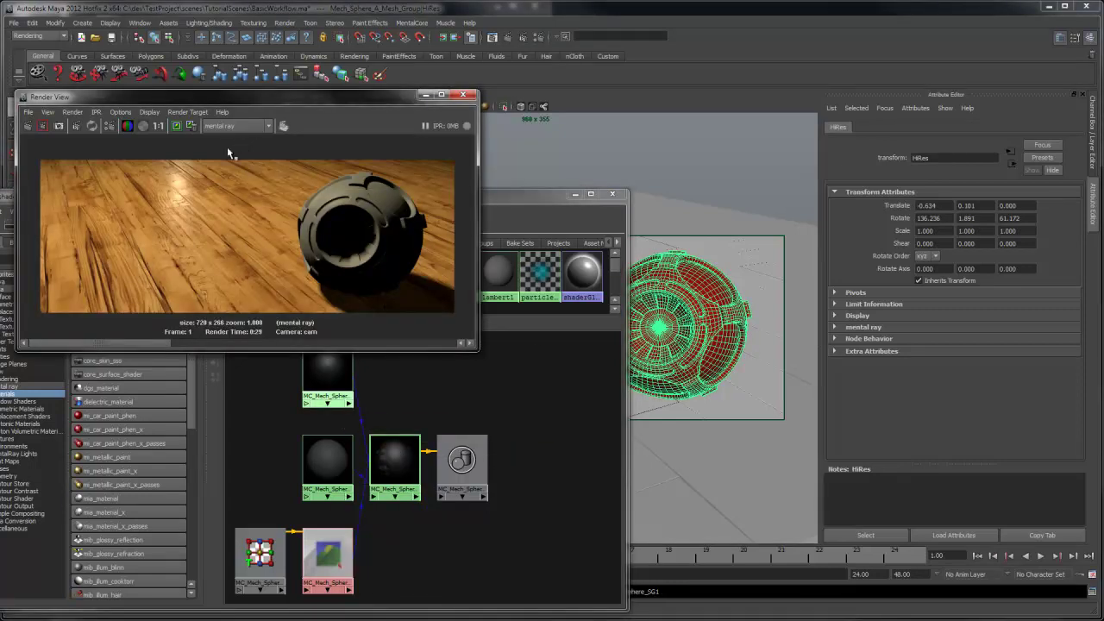
left_click(28, 126)
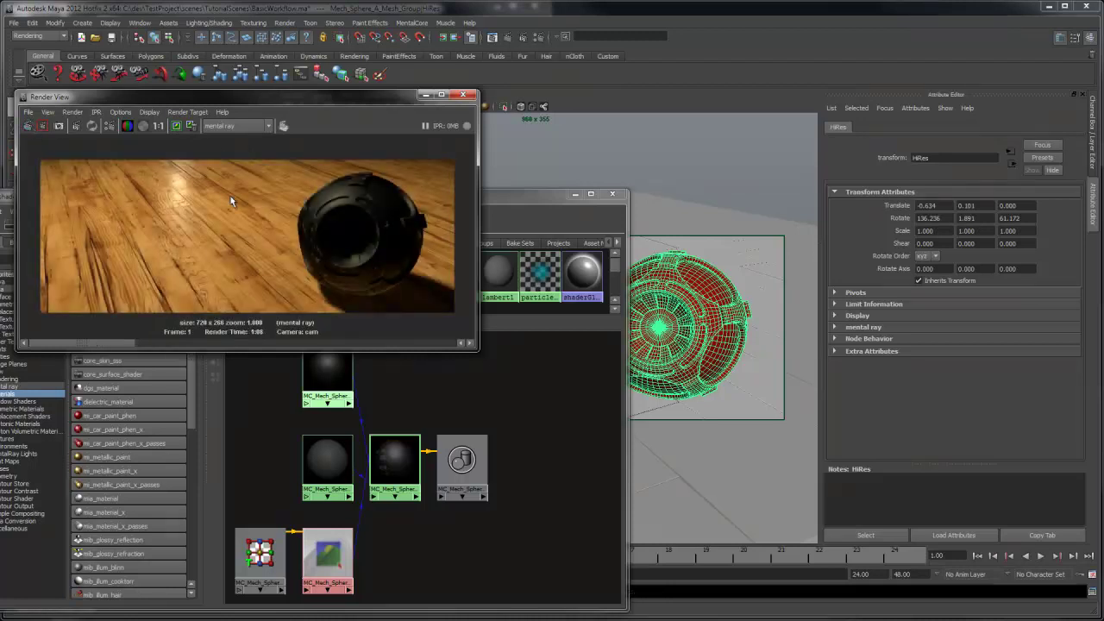
scroll(296, 202, "up", 6)
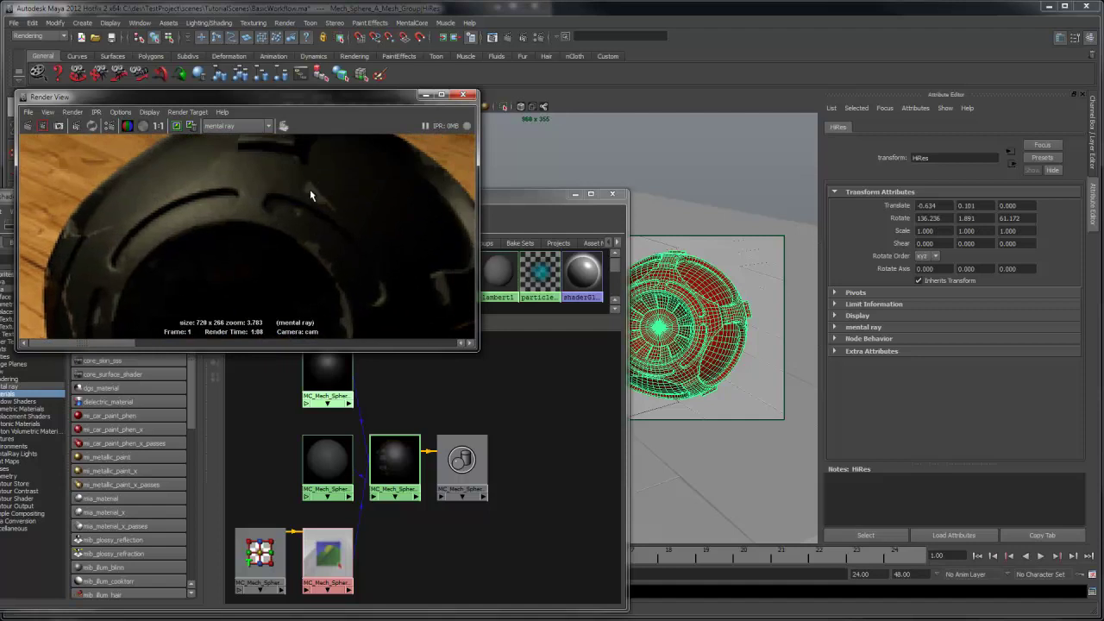
left_click(158, 125)
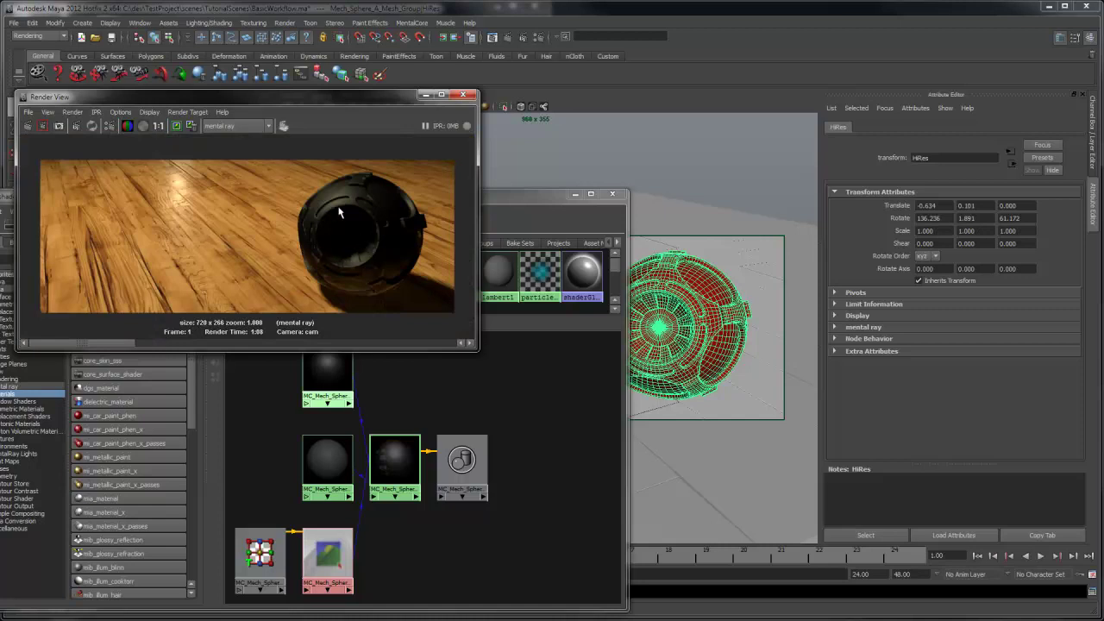
Step: Graph the MC_Mech_Sphere_Light_Shader network and examine its MC_Mech_Sphere_mia_light_surface node
left_click(552, 410)
left_click(288, 272)
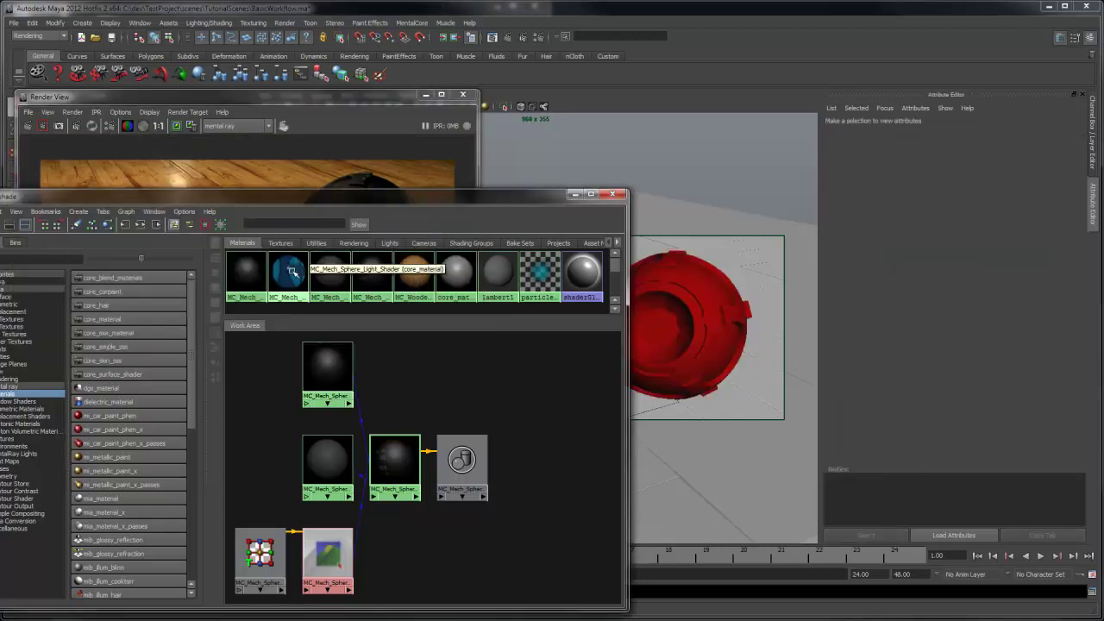
left_click(140, 225)
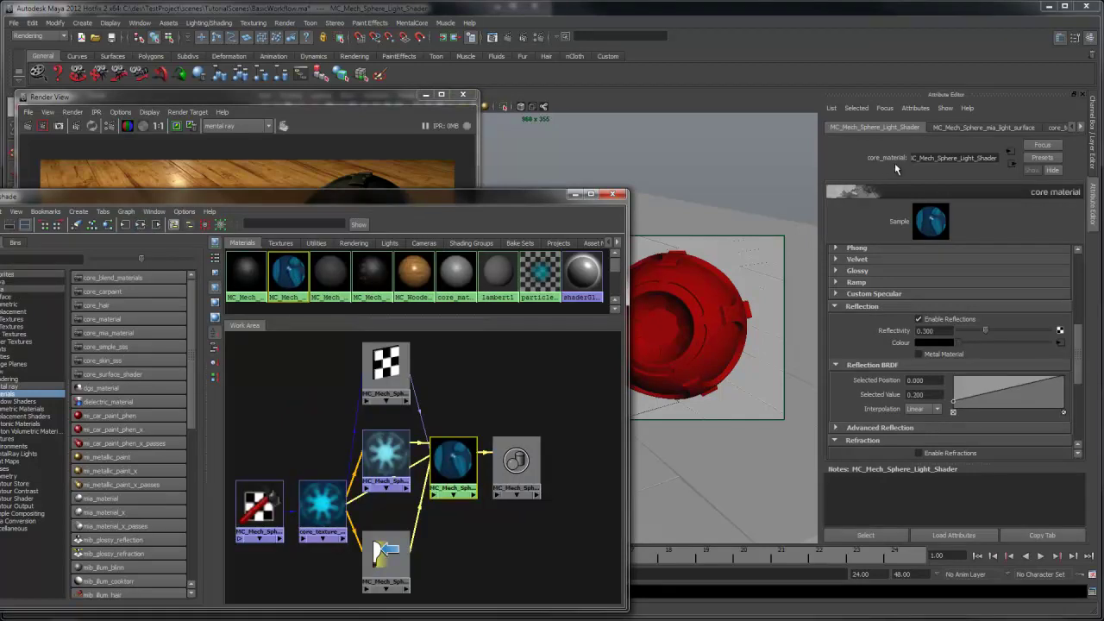
left_click(385, 554)
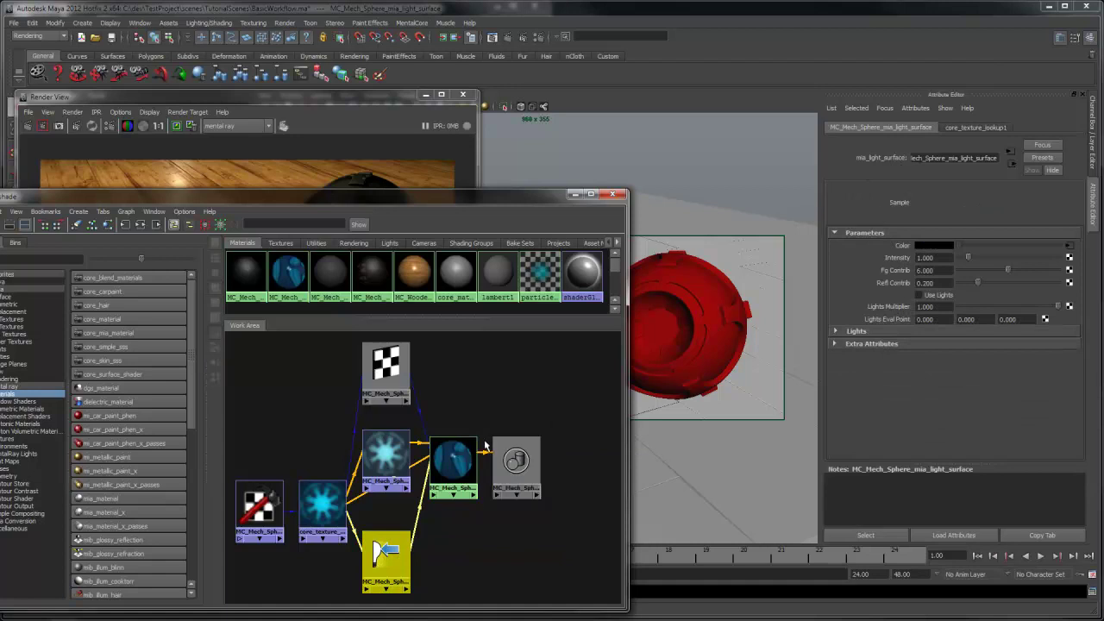
Step: Assign MC_Mech_Sphere_Light_Shader to the Glow_02_Geo1 object inside the mech sphere and clear the selection
left_click(677, 315)
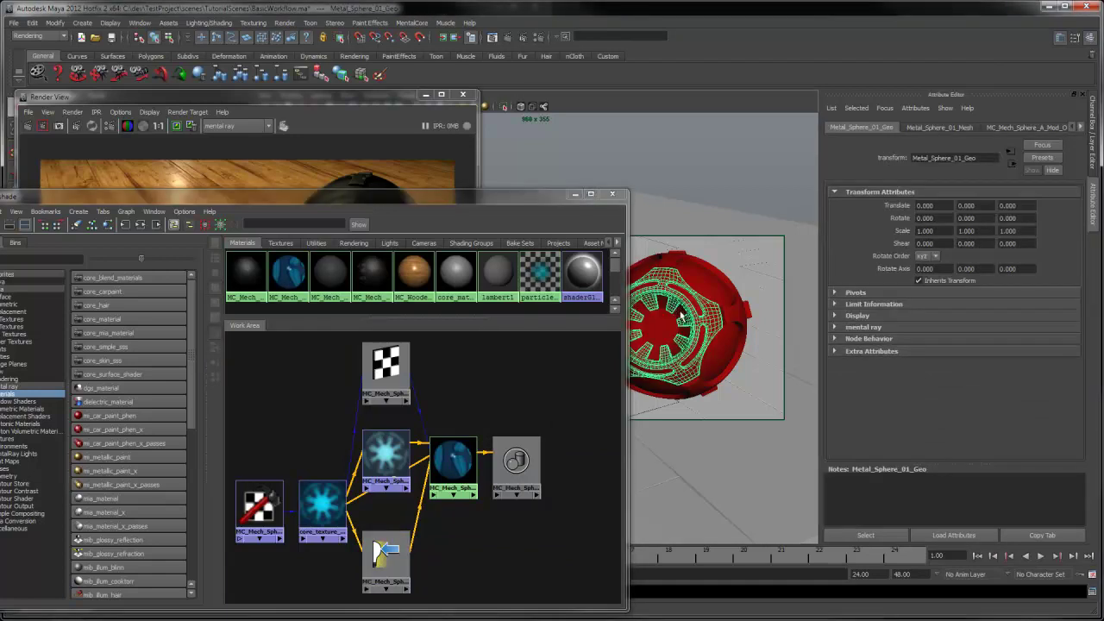
left_click(672, 319)
right_click(452, 457)
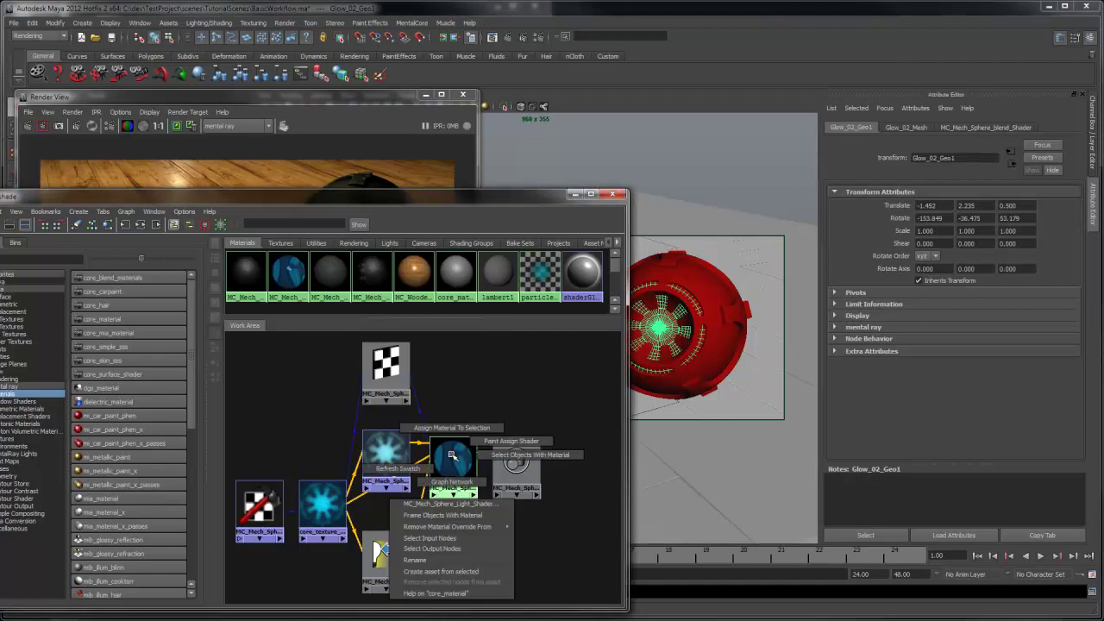
left_click(452, 428)
left_click(463, 414)
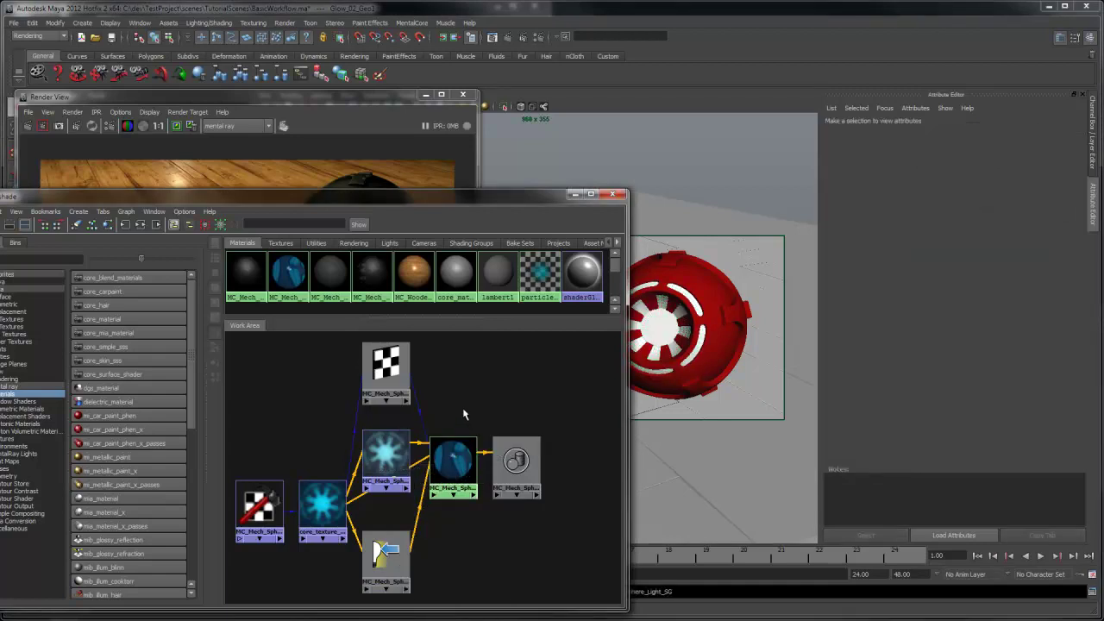
Step: Re-render the scene with the light shader applied to the mech sphere and keep the image for comparison
left_click(337, 101)
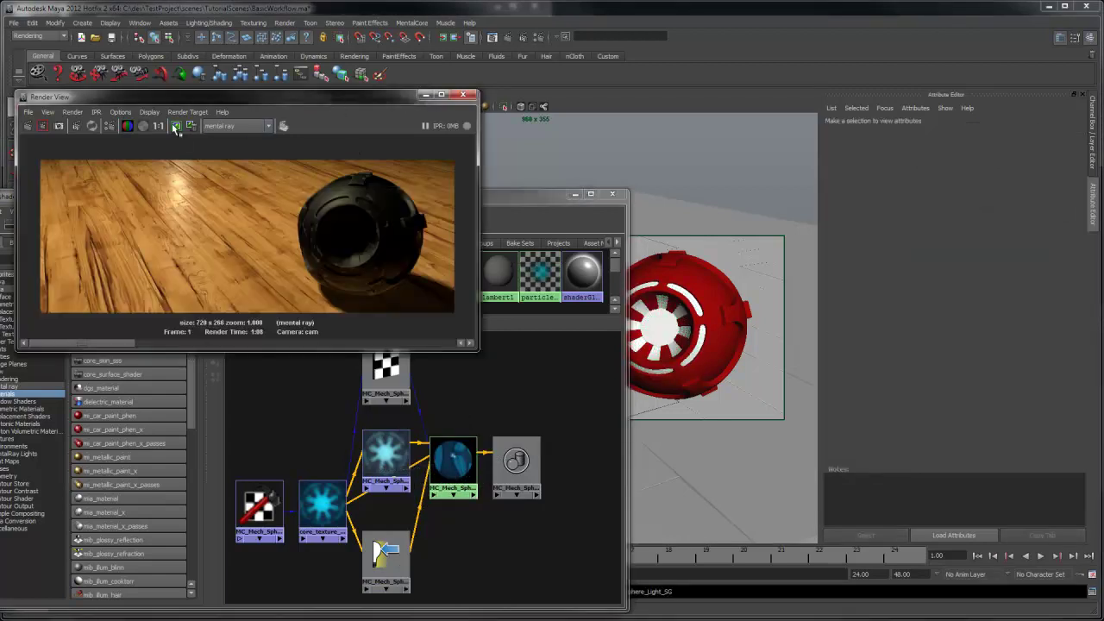
left_click(28, 126)
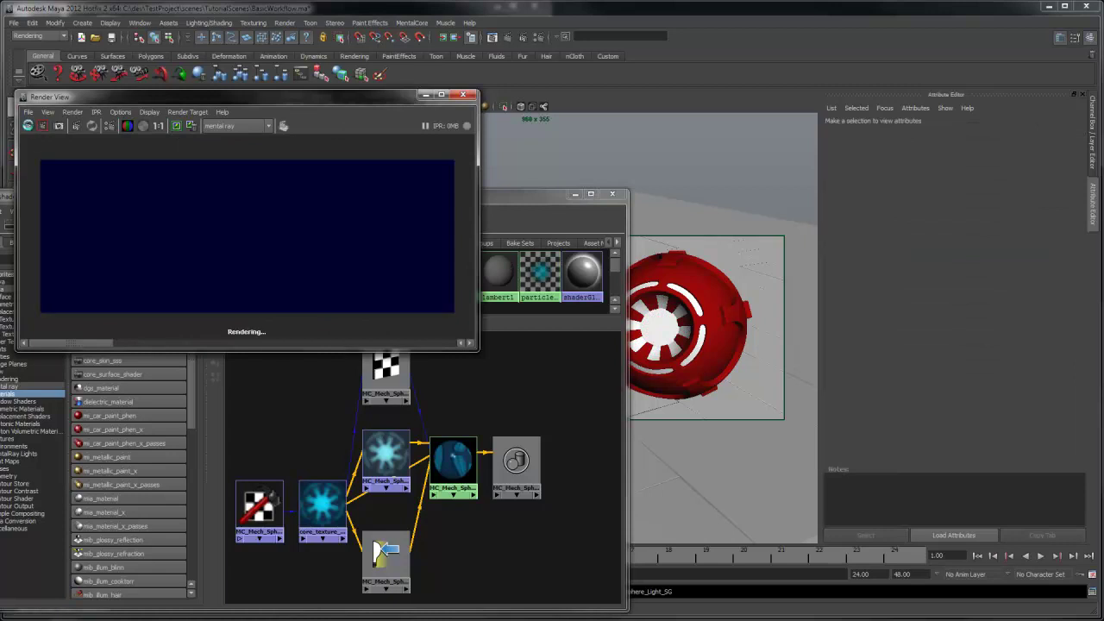
left_click(176, 127)
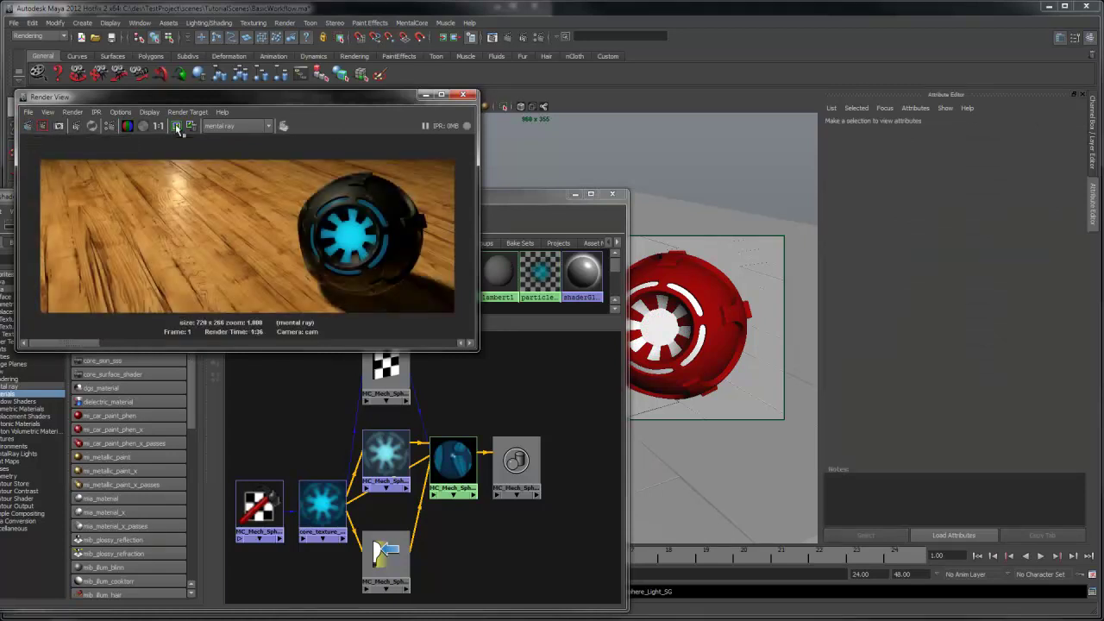
Step: Create a Core Environment in the MentalCore options of the render settings
left_click(540, 37)
left_click_drag(528, 60, 631, 62)
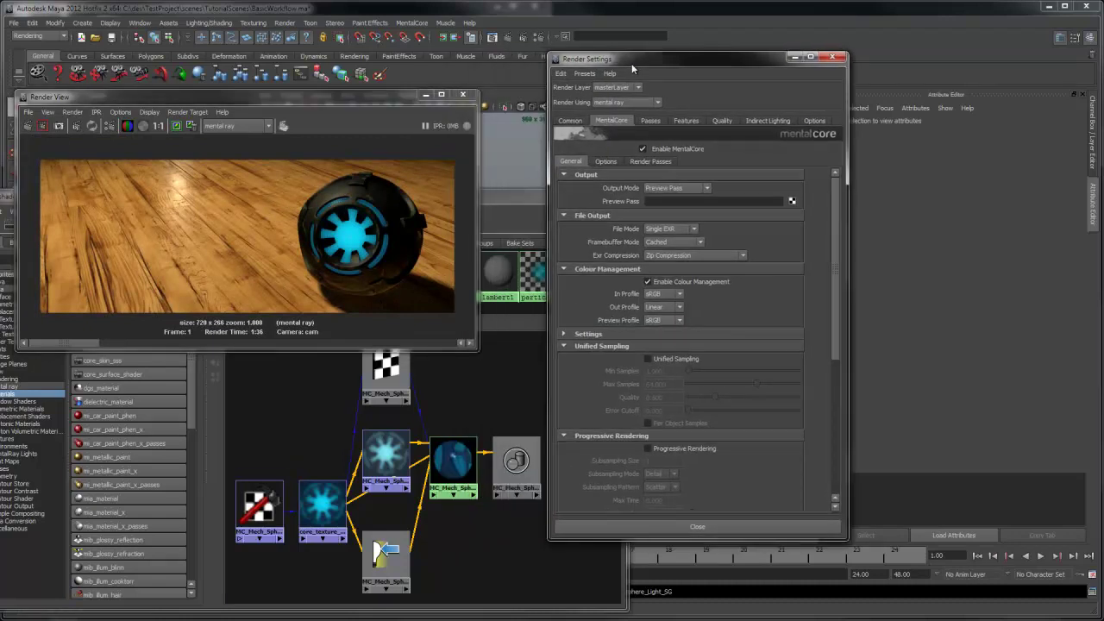
left_click(605, 162)
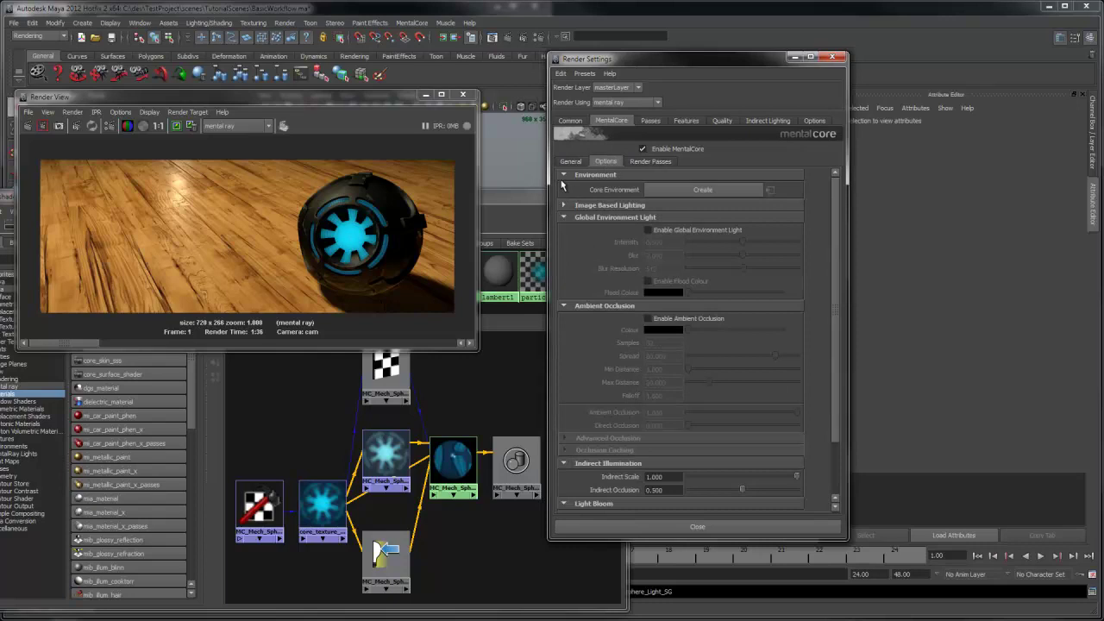
left_click(680, 189)
left_click_drag(696, 62, 649, 62)
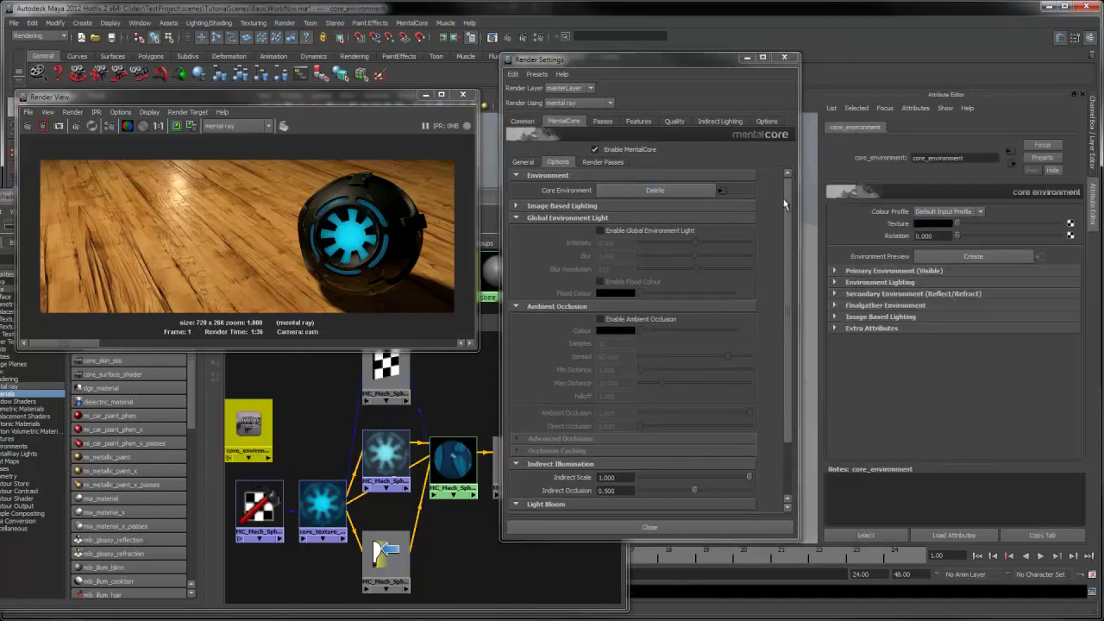
Step: Map a file texture to the core environment's Texture and load campus.hdr from the sourceimages Sphere folder
left_click(1070, 223)
left_click(490, 322)
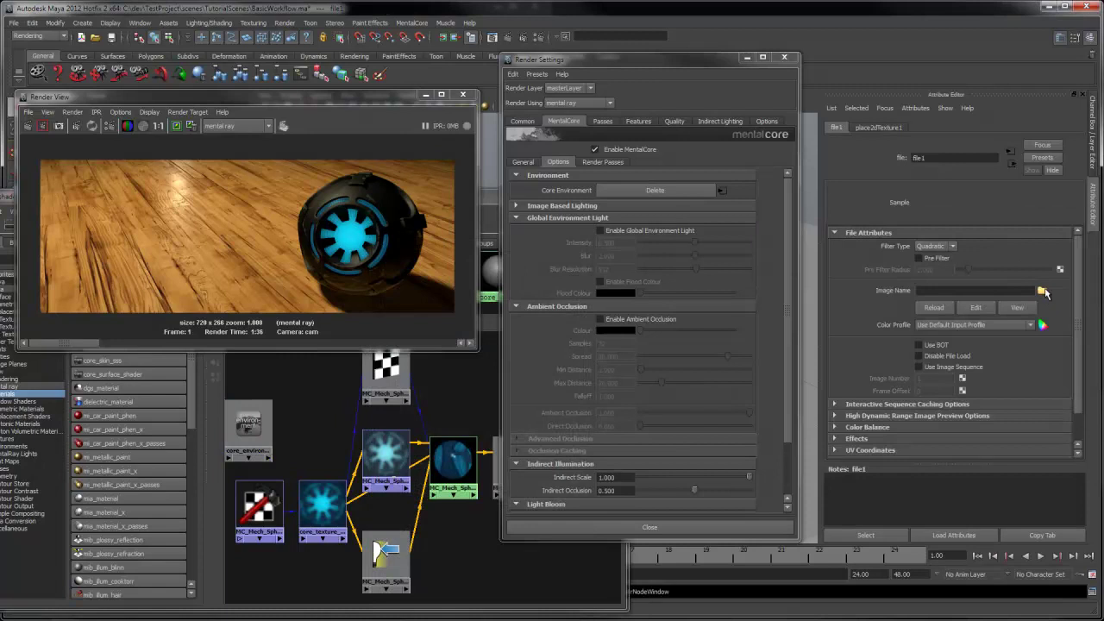
left_click(1042, 290)
left_click(377, 163)
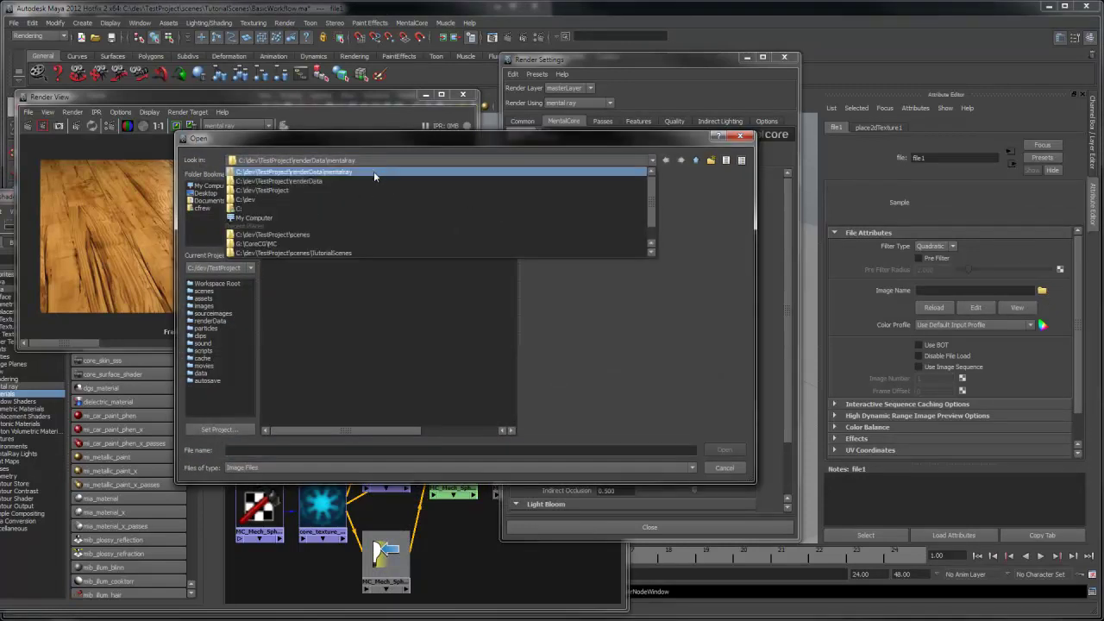
left_click(697, 162)
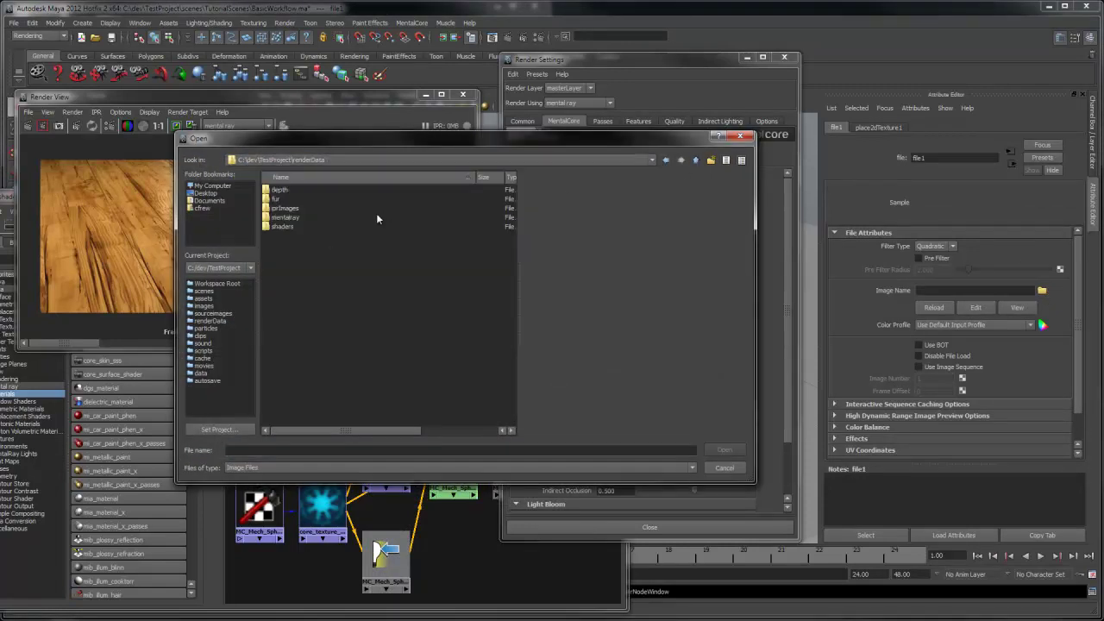
left_click(694, 161)
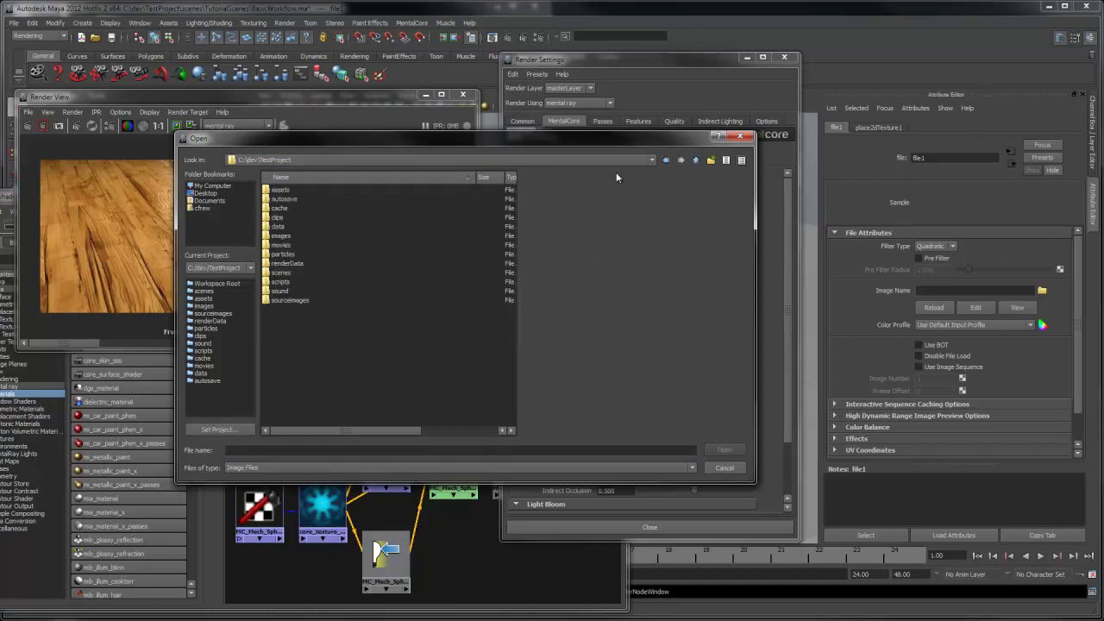
double_click(307, 298)
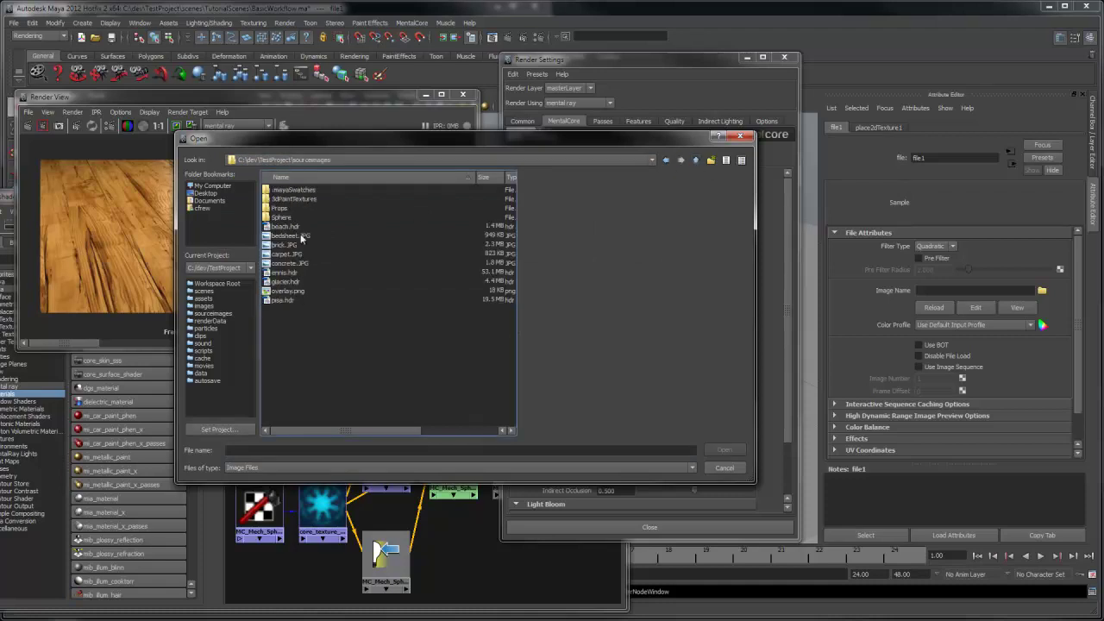
left_click(292, 221)
double_click(292, 221)
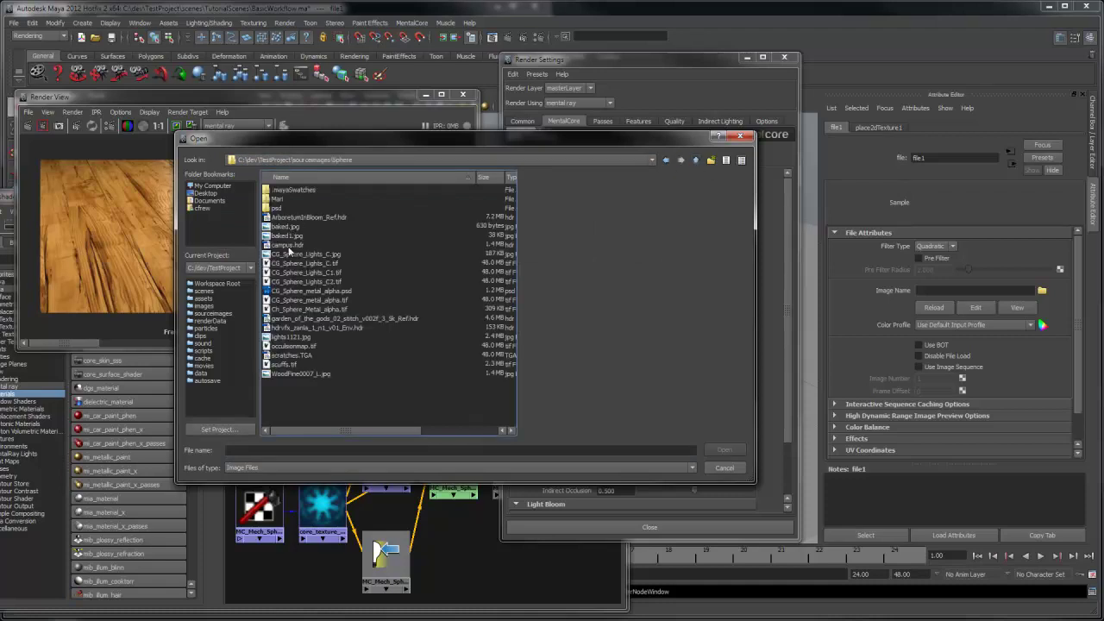
double_click(291, 245)
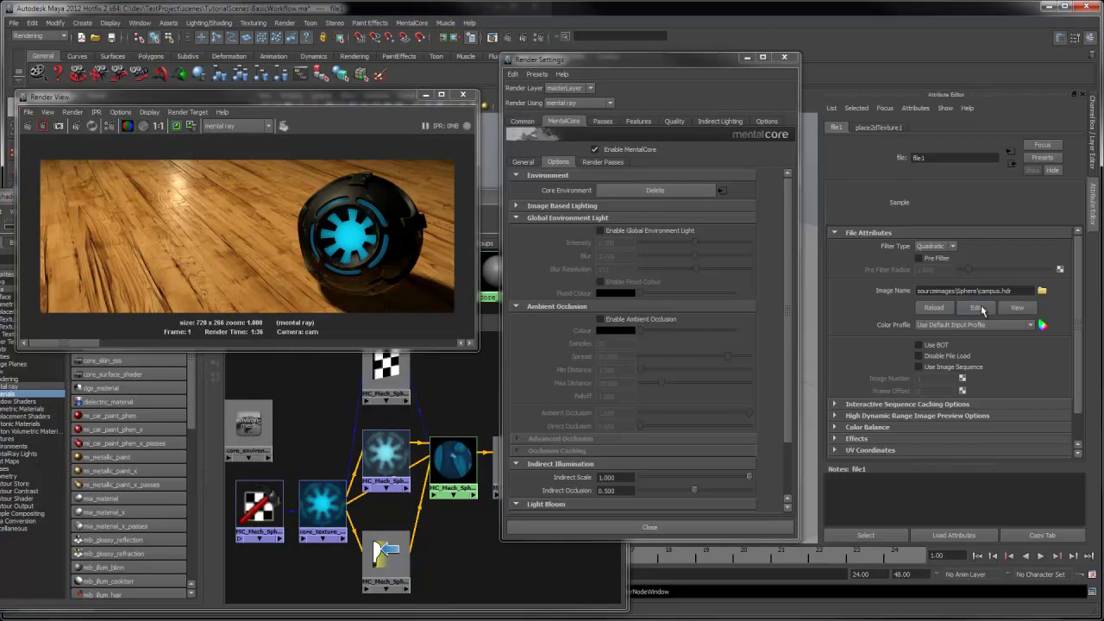
Step: Set the core environment's colour profile to Linear, then keep the current image and re-render the scene
left_click(720, 190)
left_click(920, 213)
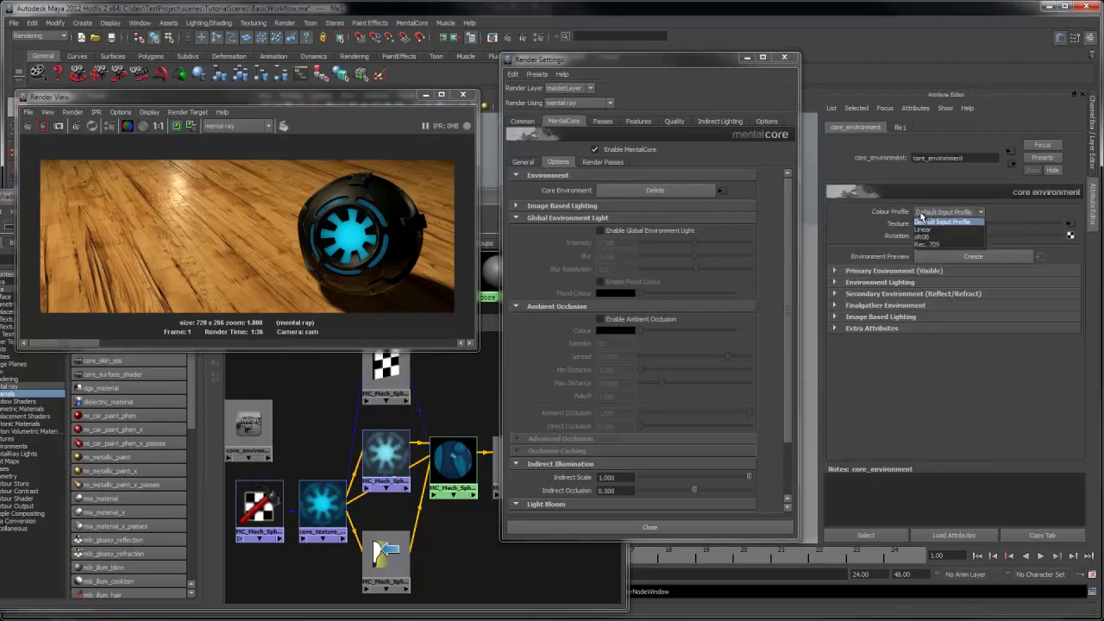
left_click(922, 229)
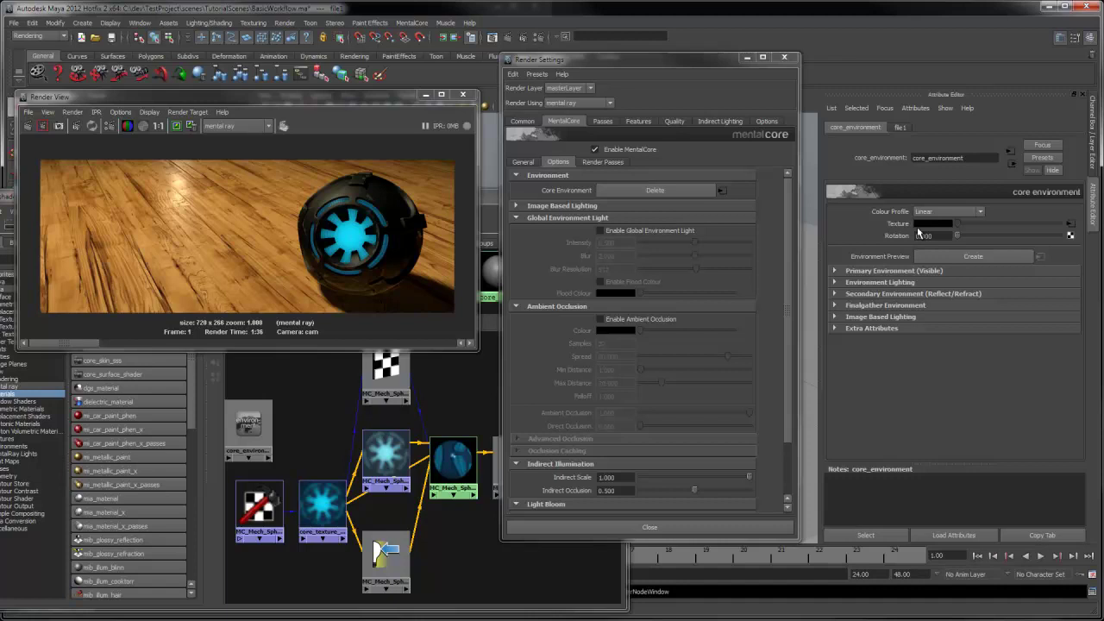
left_click(176, 127)
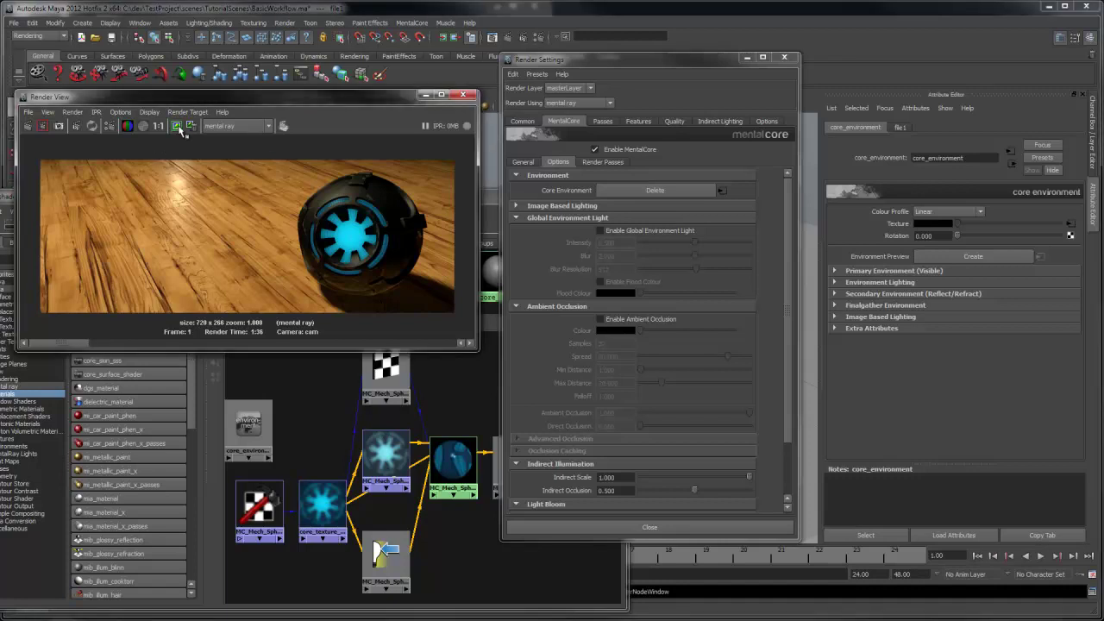
left_click(29, 126)
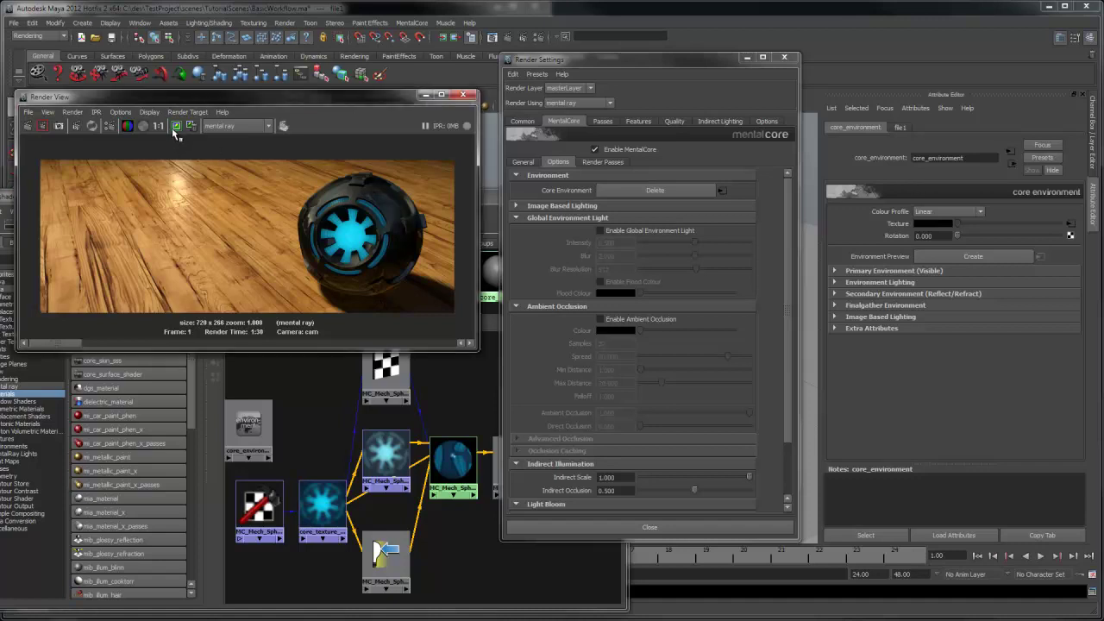
Step: Enable the Global Environment Light and set its intensity to 0.1
left_click(608, 232)
double_click(614, 242)
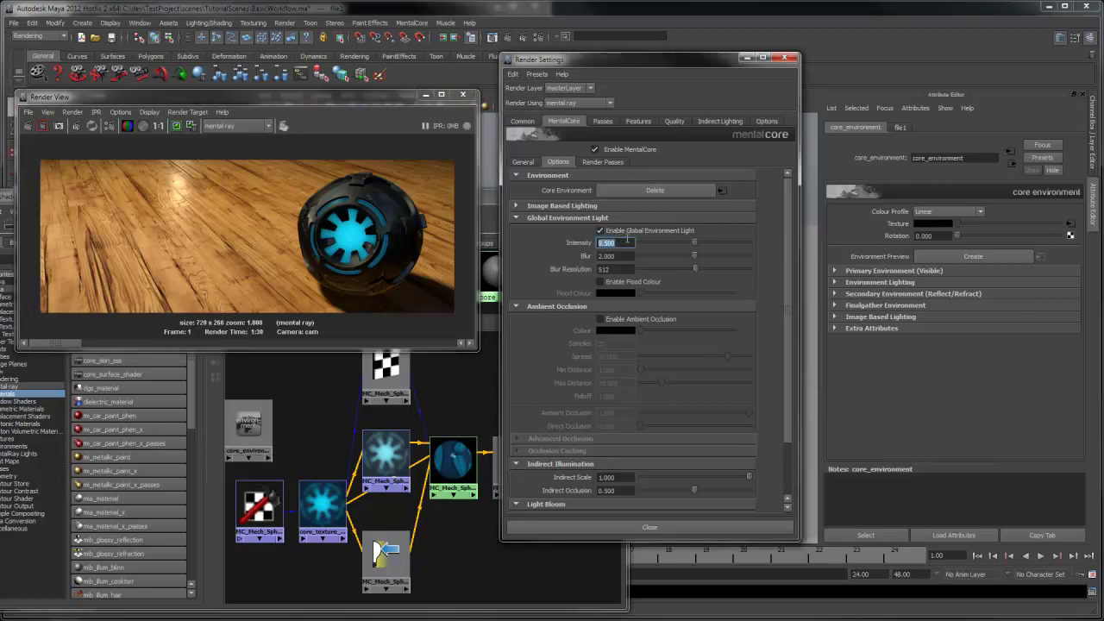
type("0.1")
key("Return")
Step: Enable Ambient Occlusion with a Max Distance of 40, then re-render and compare with the kept image
left_click(627, 321)
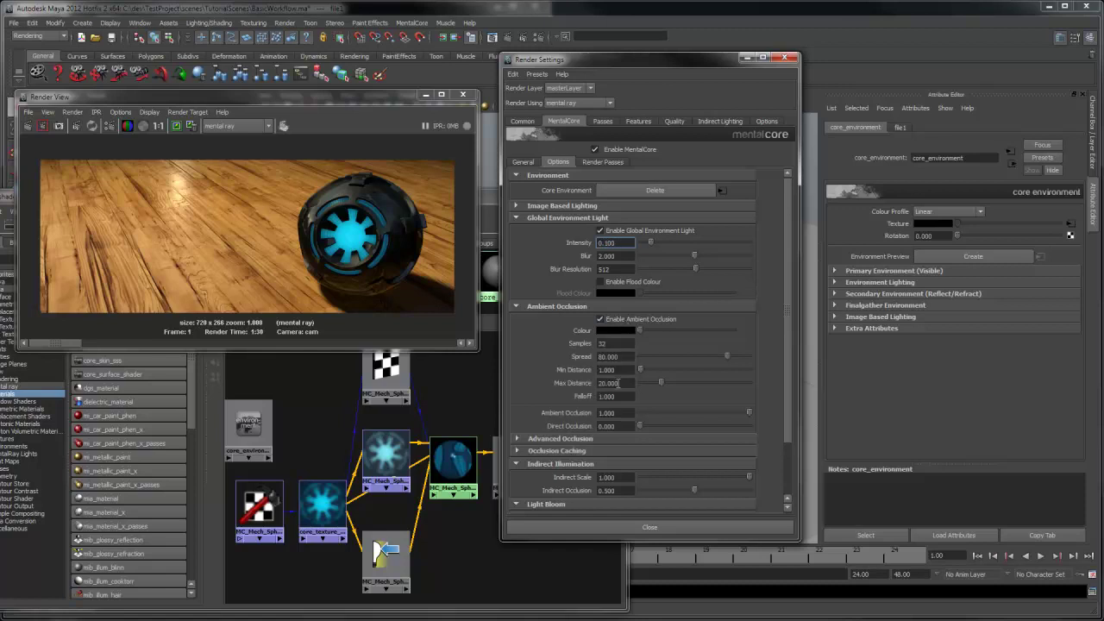
double_click(614, 382)
type("40")
key("Return")
left_click(28, 125)
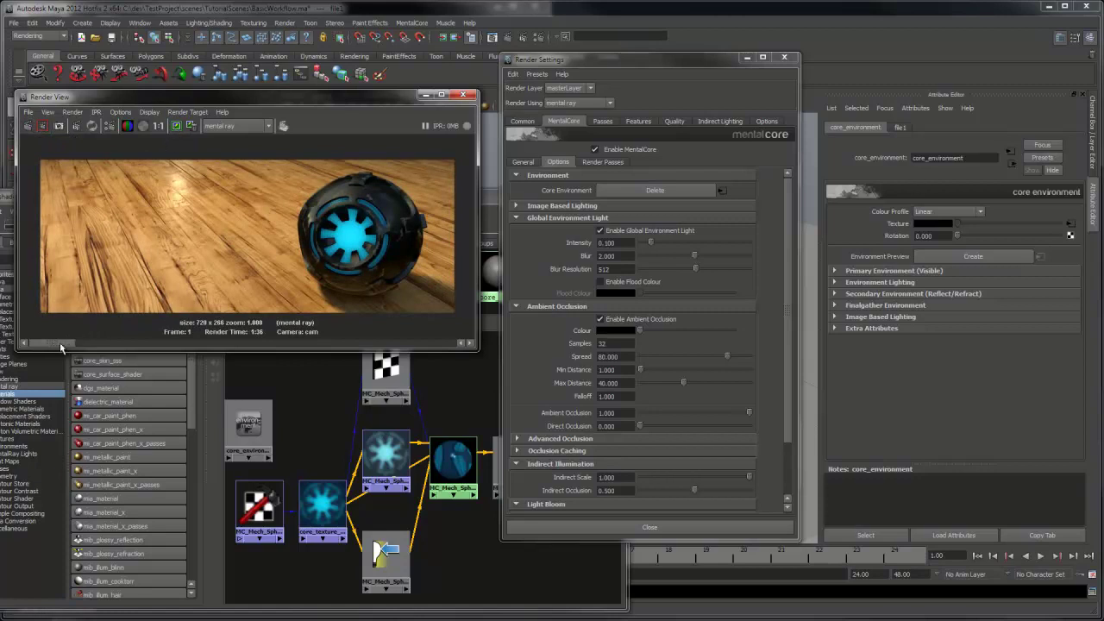
left_click_drag(60, 347, 24, 347)
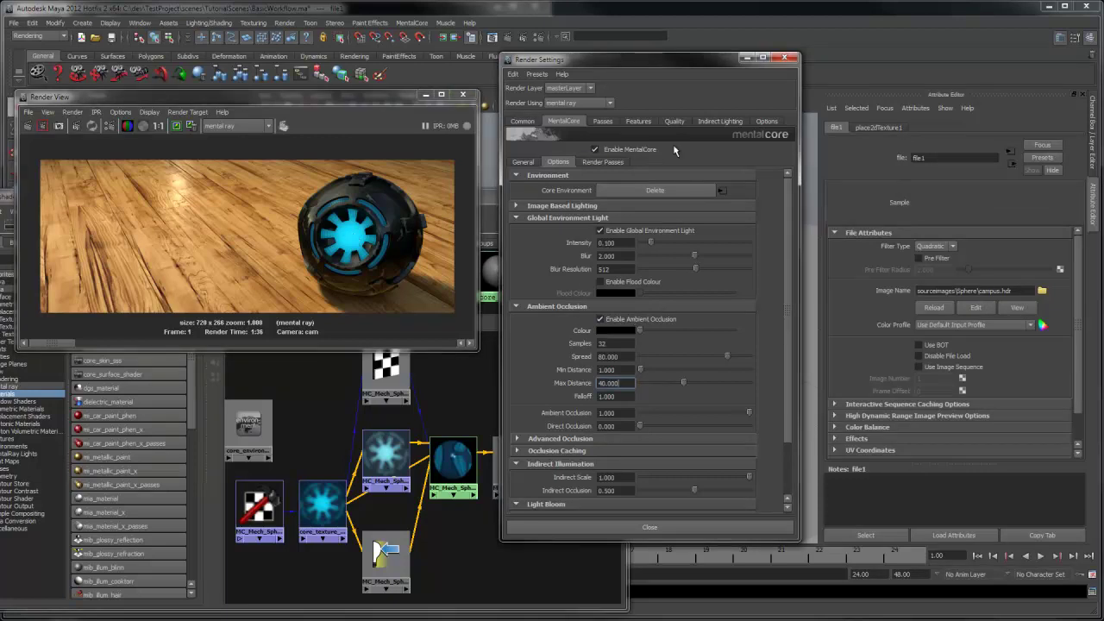
Step: Enable Final Gathering for indirect lighting and turn off the core environment's Finalgather Environment
left_click(719, 121)
left_click(600, 328)
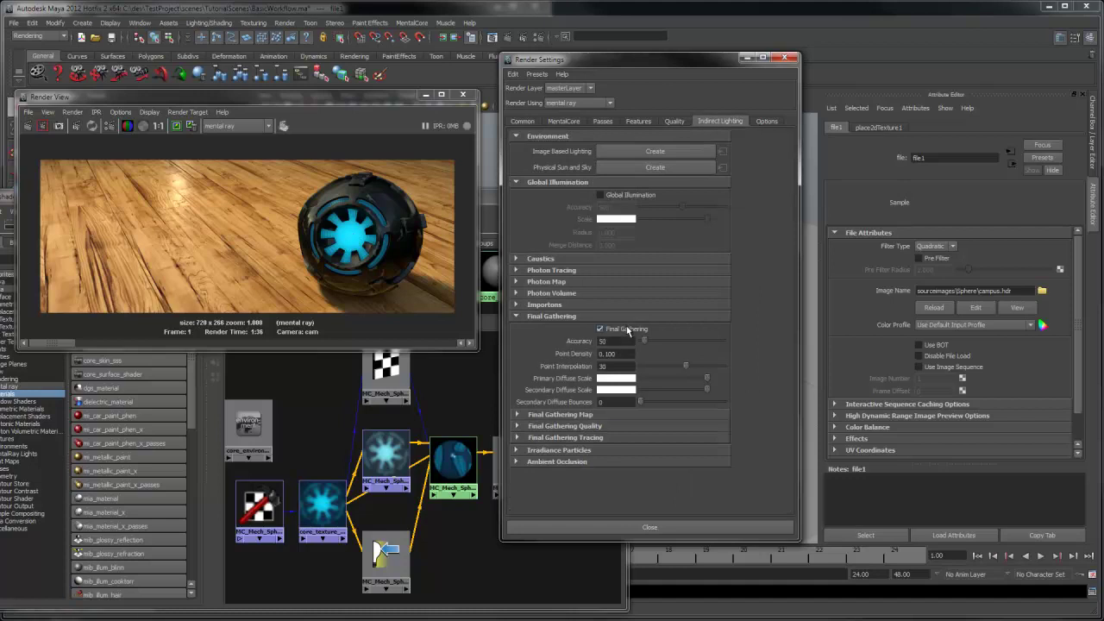
left_click(566, 120)
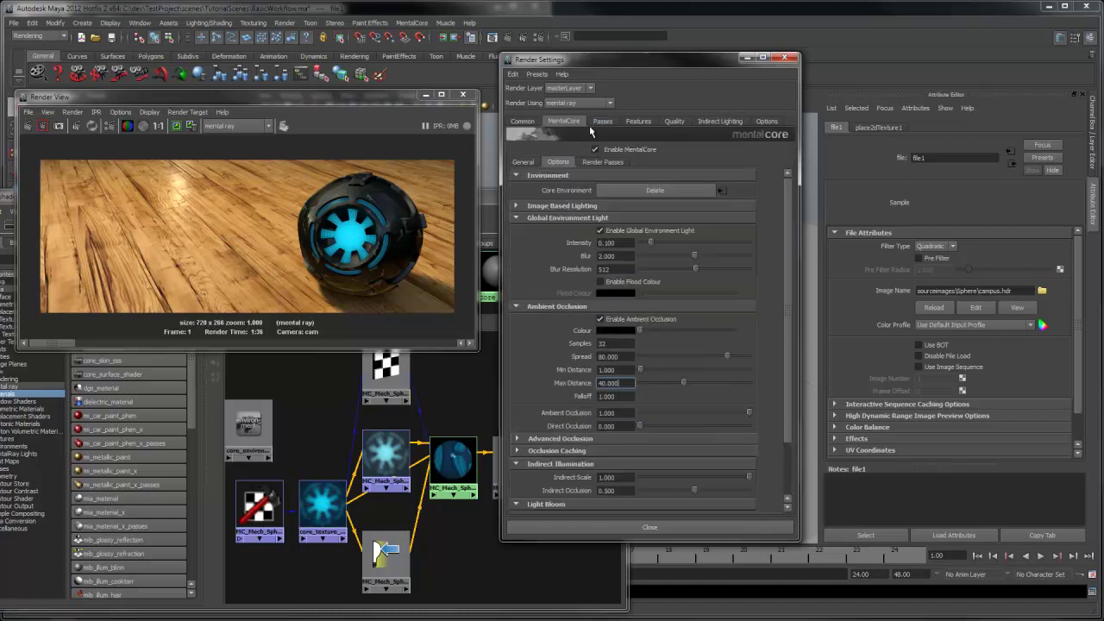
left_click(722, 189)
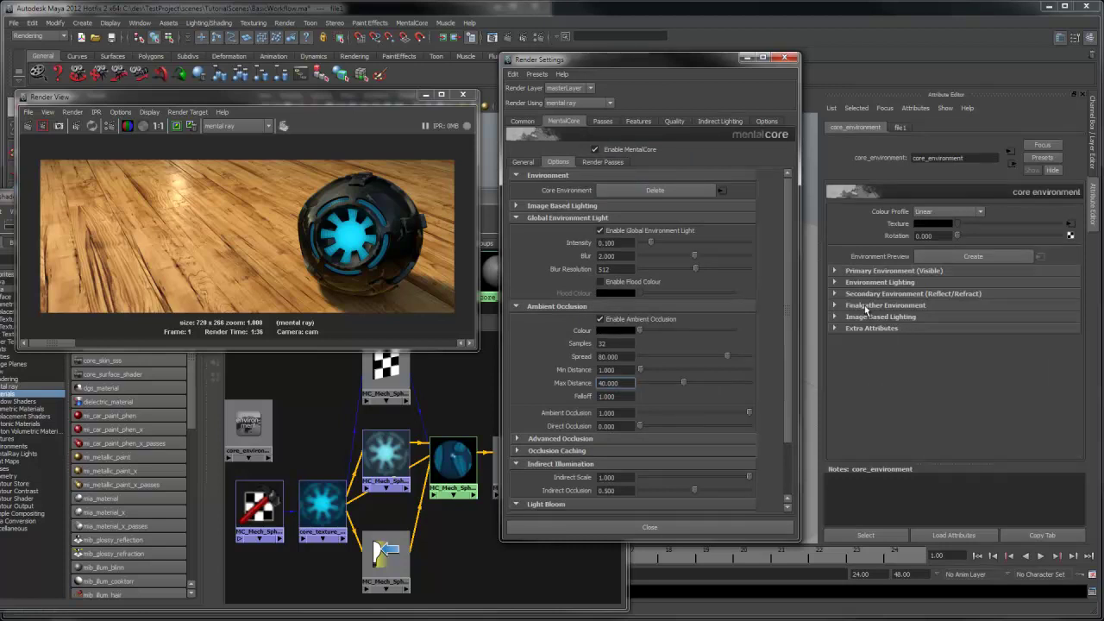
left_click(867, 306)
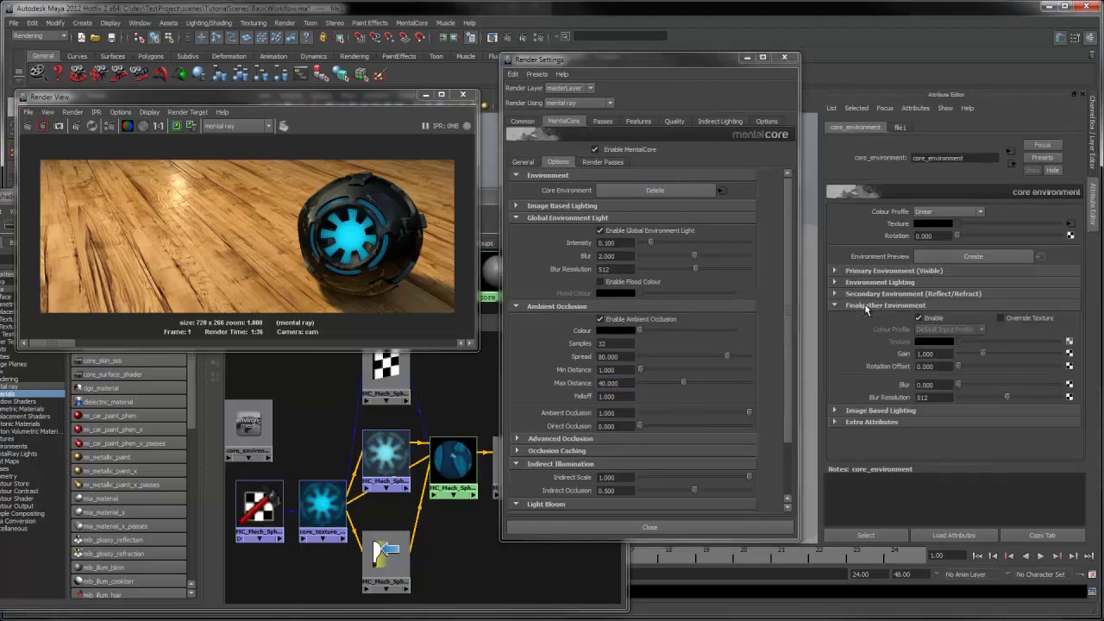
left_click(926, 320)
left_click(893, 306)
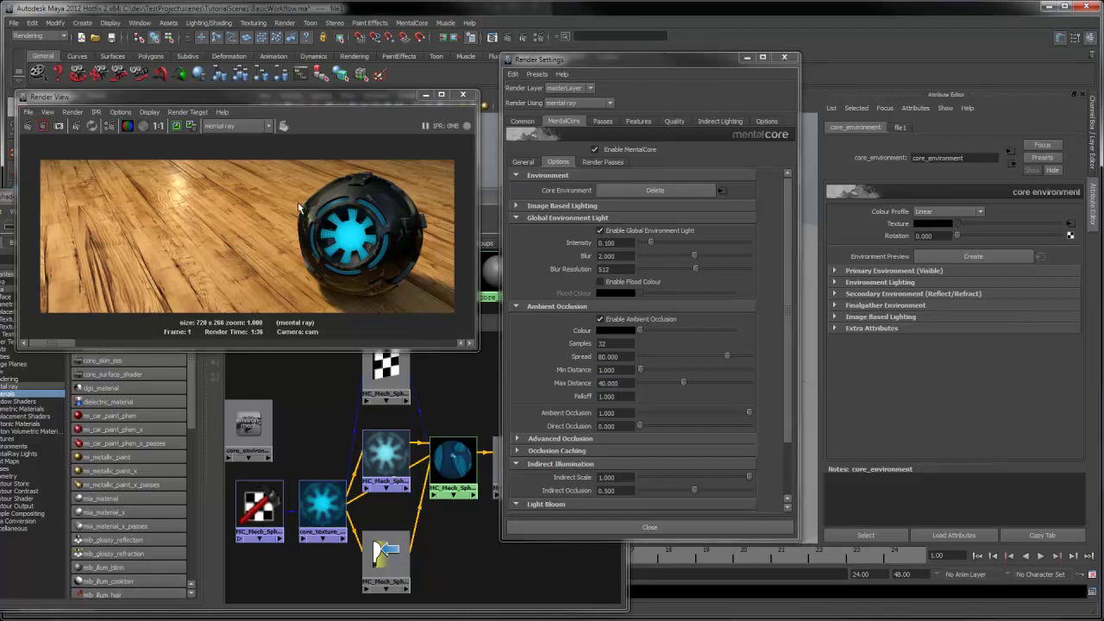
Step: Keep the current image, re-render the scene with Final Gathering and keep the new image
left_click(178, 126)
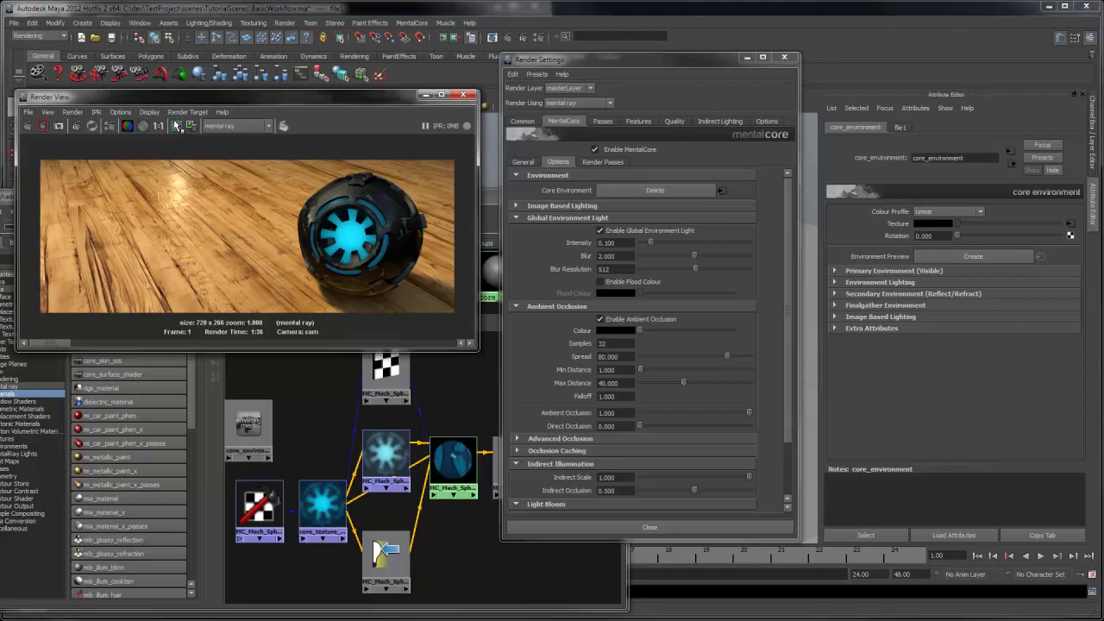
left_click(25, 126)
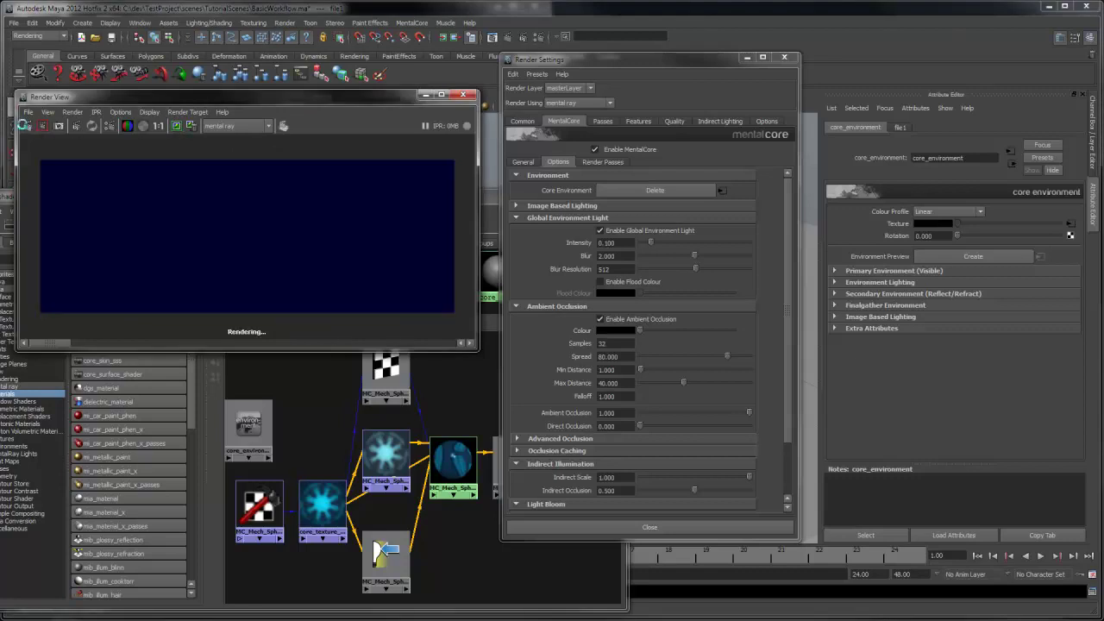
left_click(178, 128)
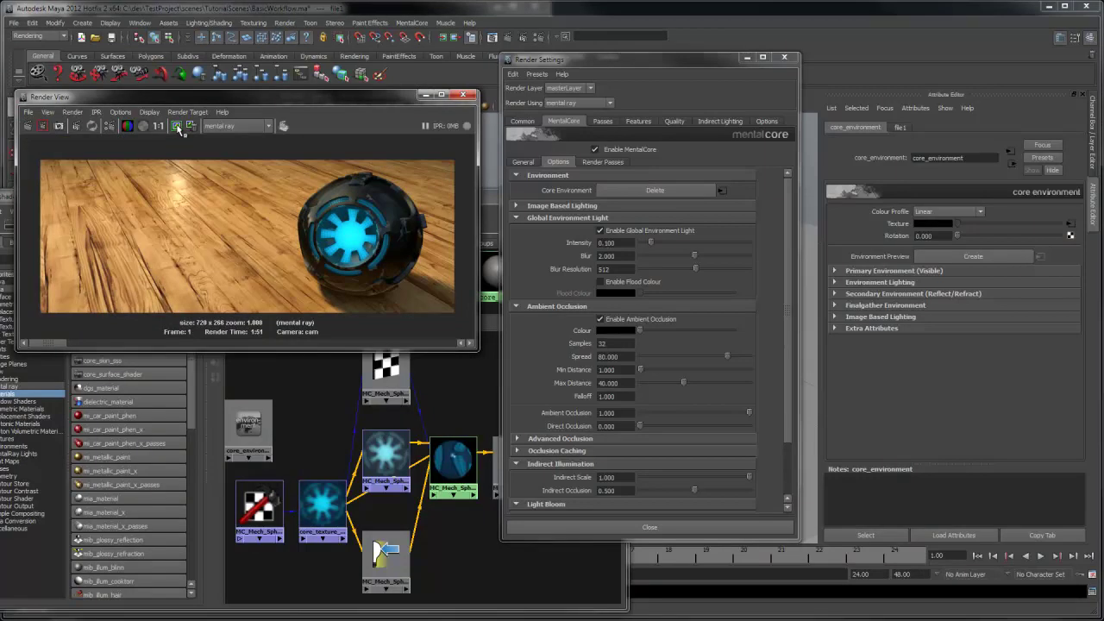
Step: Create a Photographic Lens in MentalCore's general camera settings
left_click(524, 161)
scroll(534, 231, "down", 3)
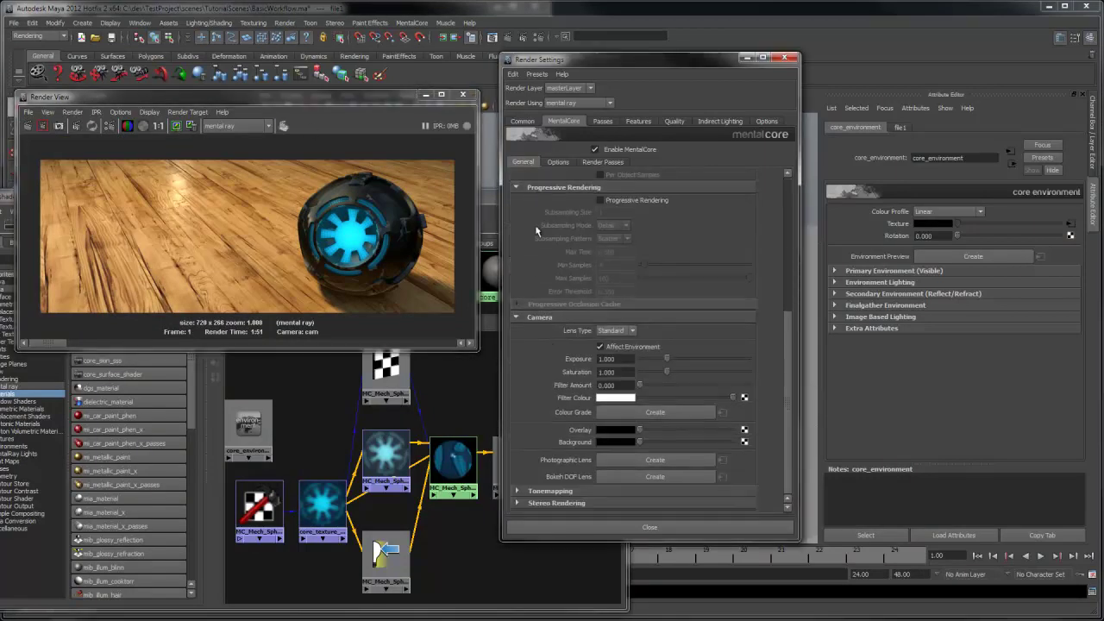
left_click(625, 459)
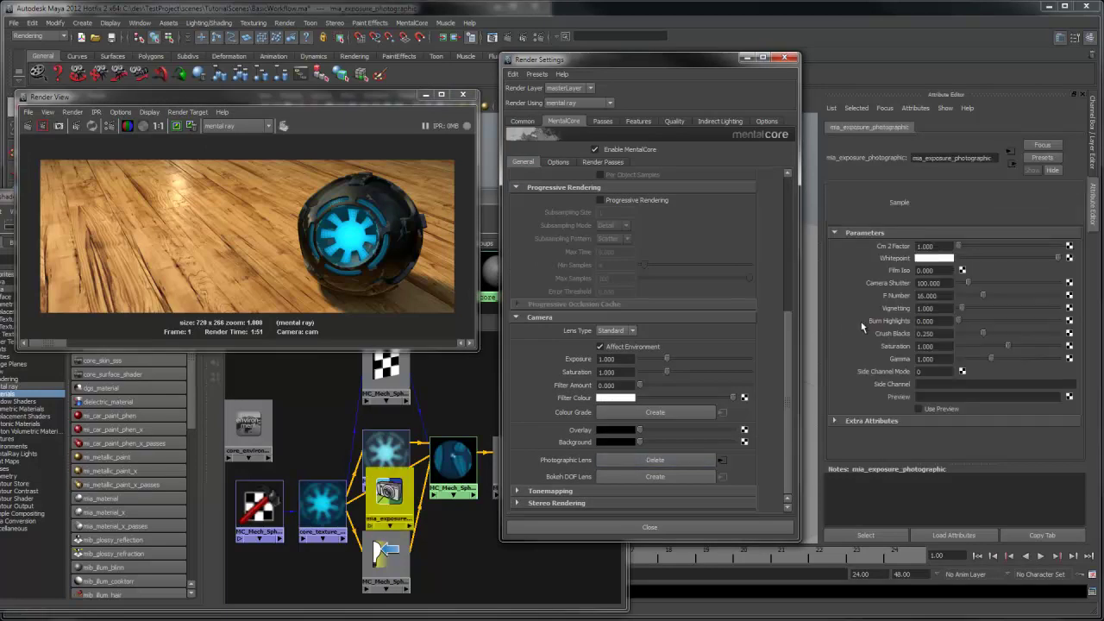
Step: Set the photographic lens's Vignetting to about 17.5, Crush Blacks to 0 and Cm 2 Factor to 1.7
left_click_drag(962, 308, 946, 338)
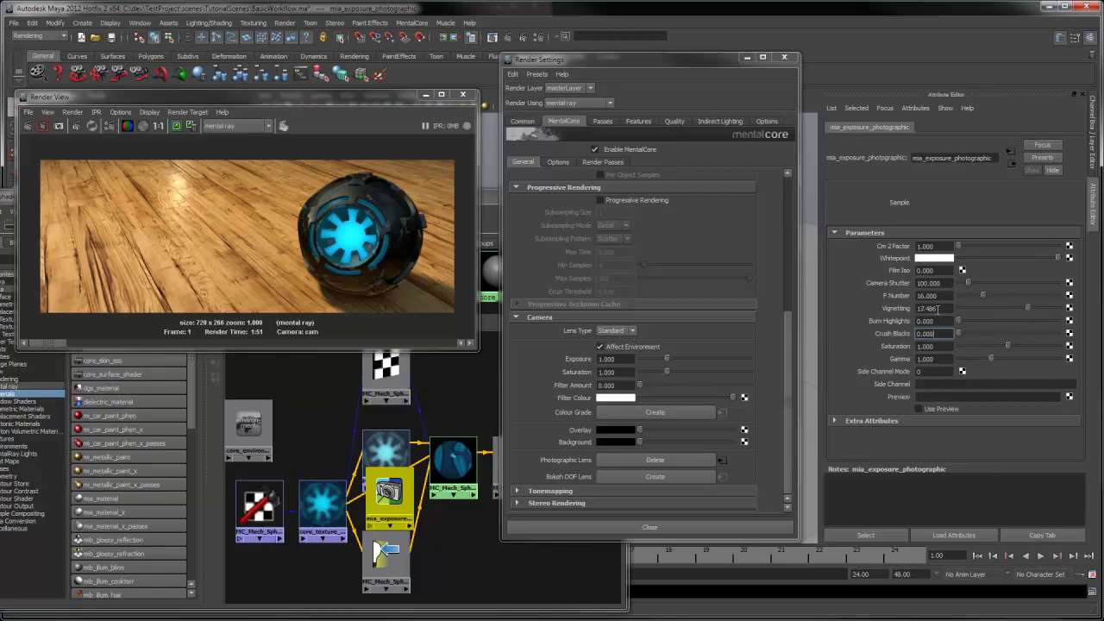
left_click(937, 245)
type("1")
Step: Re-render the scene with the photographic lens, keep the image and compare it with the earlier renders
left_click(87, 147)
left_click(25, 126)
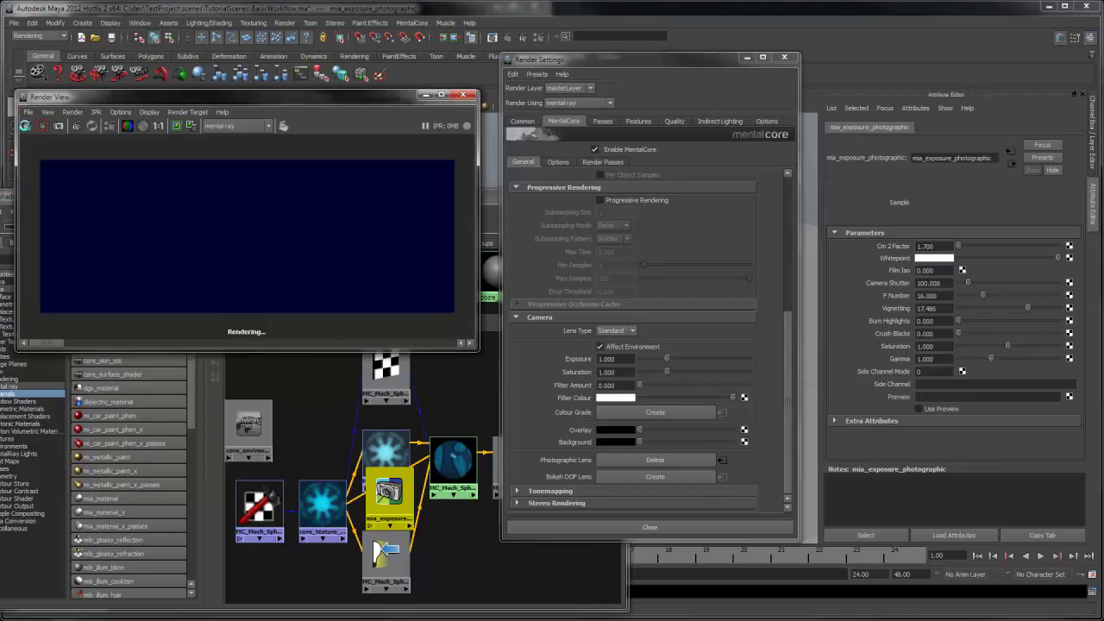
left_click(177, 126)
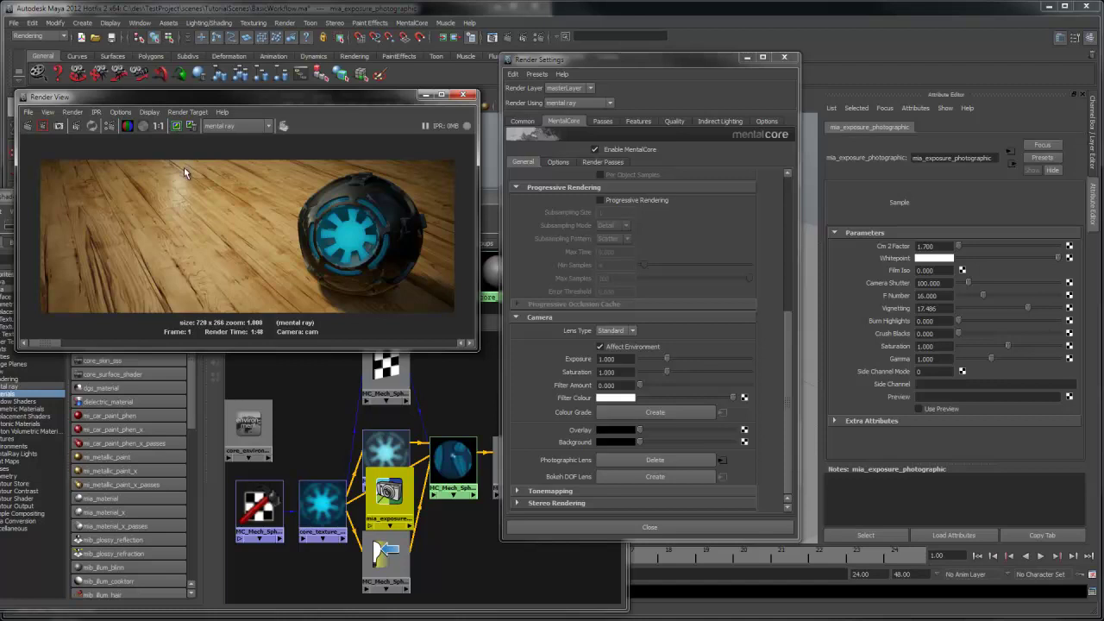
left_click_drag(48, 343, 84, 343)
Step: Try adding the Colour through Diffuse Without Shadows render passes to the scene passes, and remove them again
left_click(587, 163)
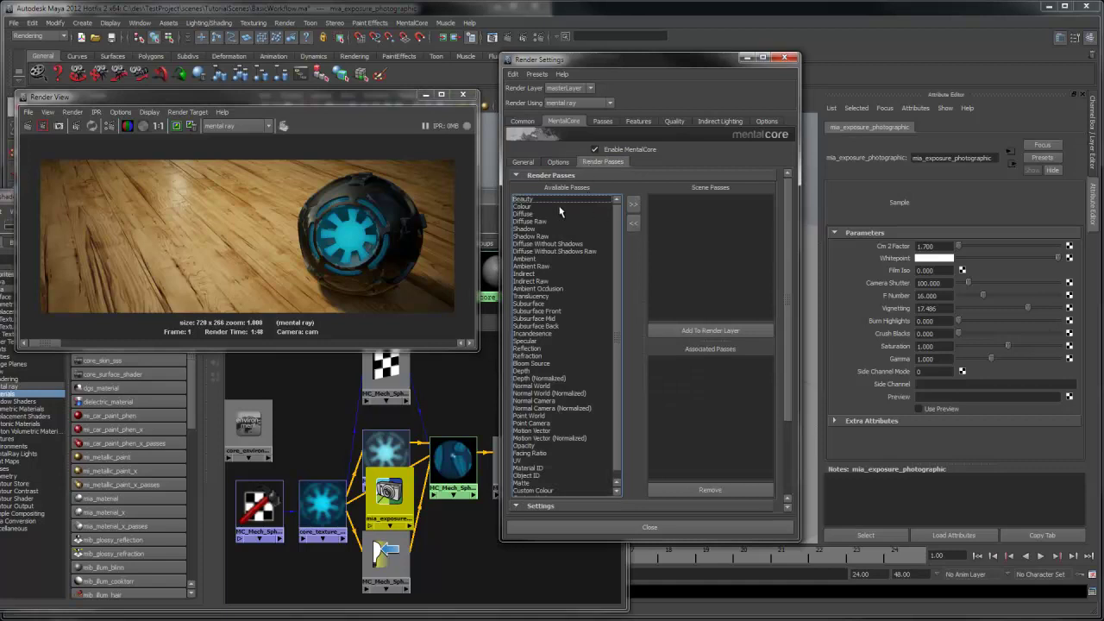
left_click(522, 206)
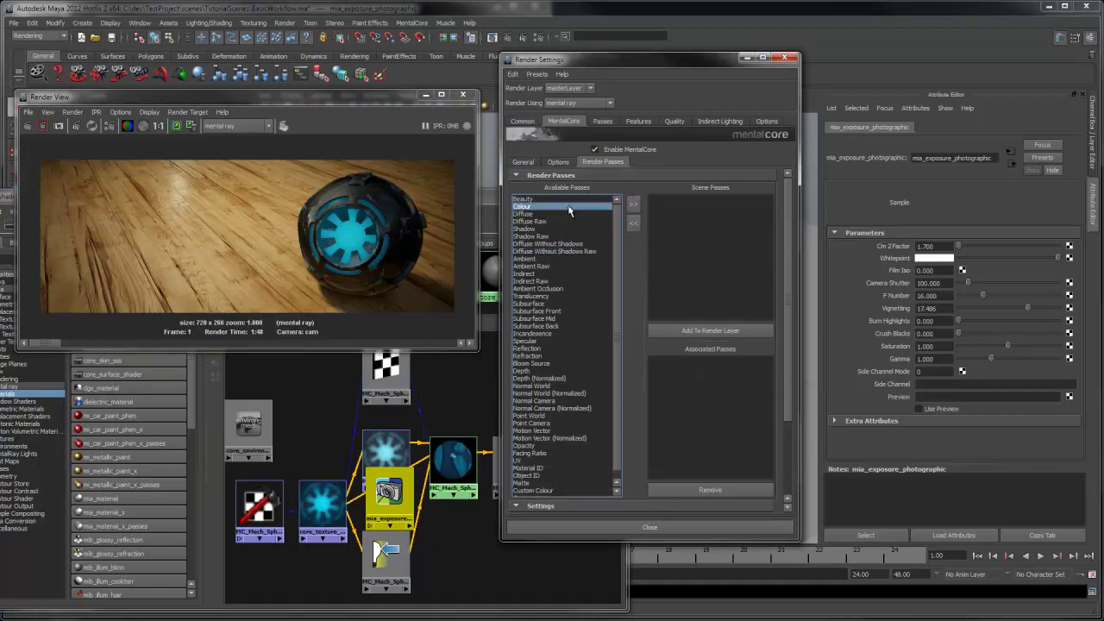
left_click(547, 243, "shift")
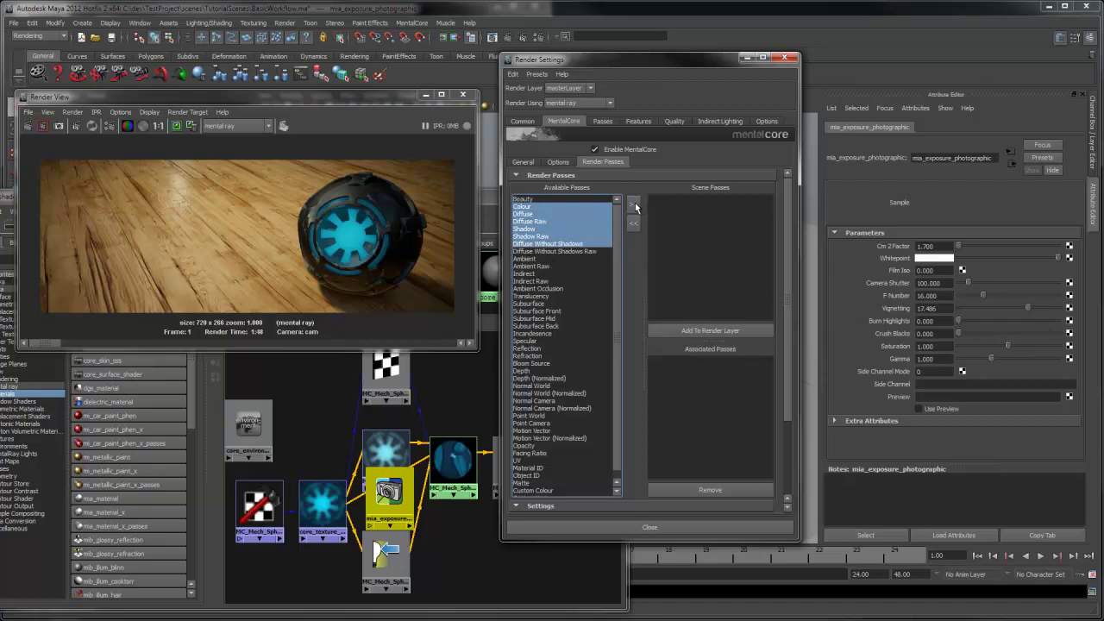
left_click(634, 206)
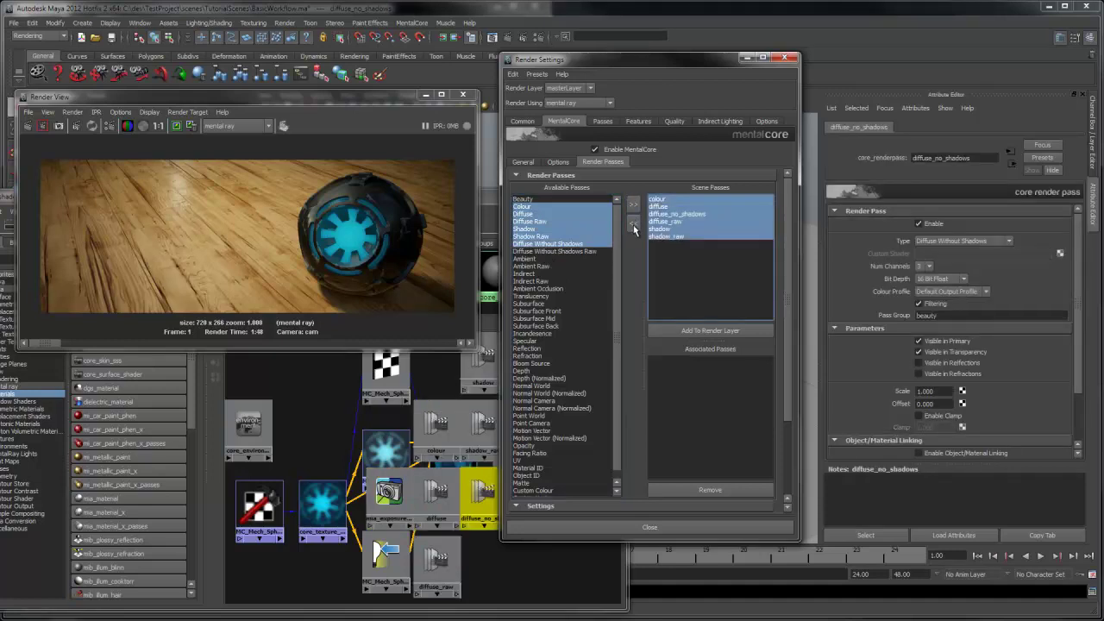
left_click(634, 226)
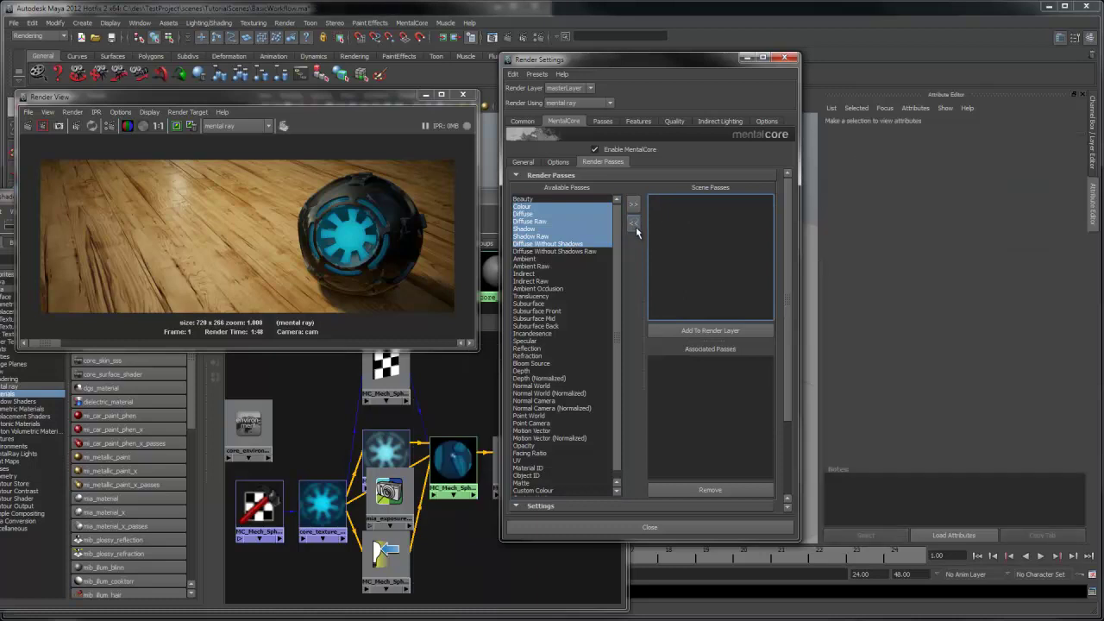
Step: Load the Basic Pass Setup With Shadow Pass preset into the scene passes and remove the sss pass
right_click(676, 223)
mouse_move(716, 225)
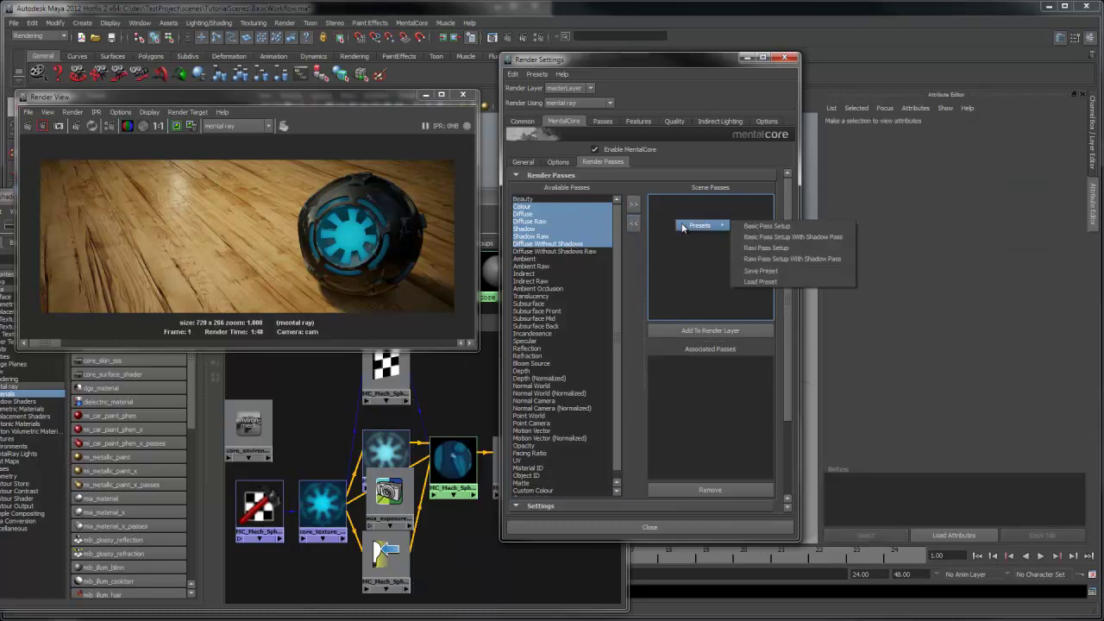
left_click(753, 235)
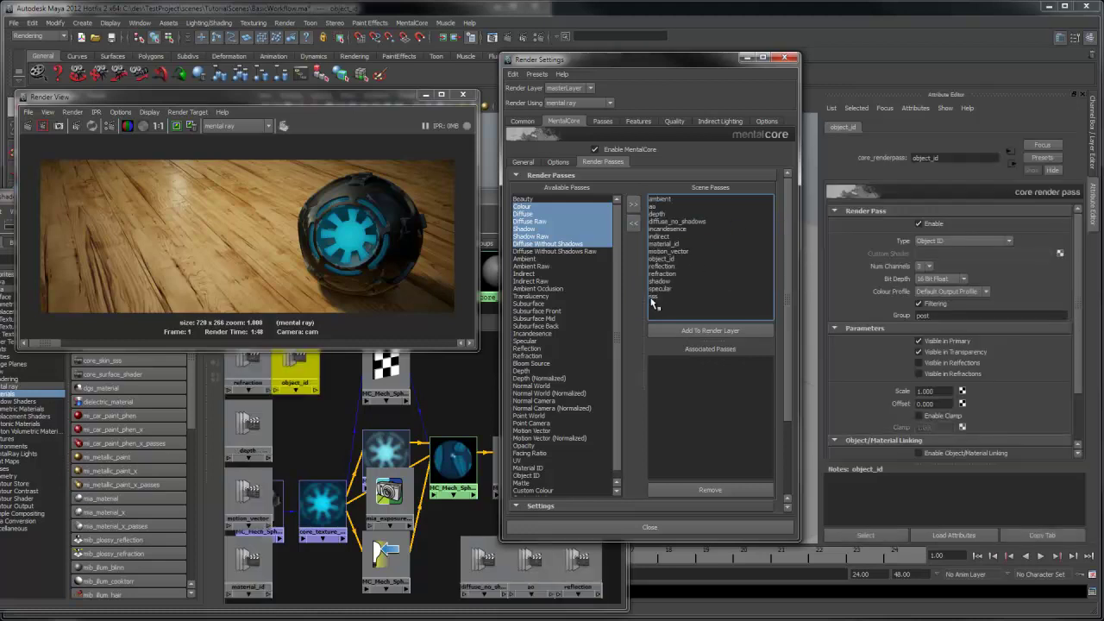
left_click(655, 296)
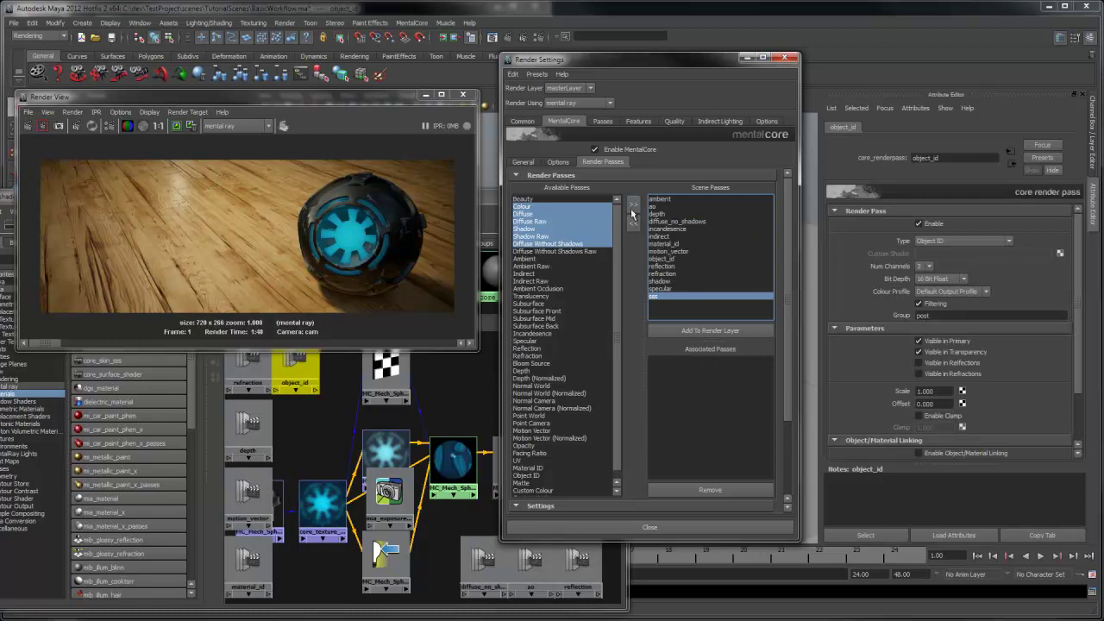
left_click(633, 223)
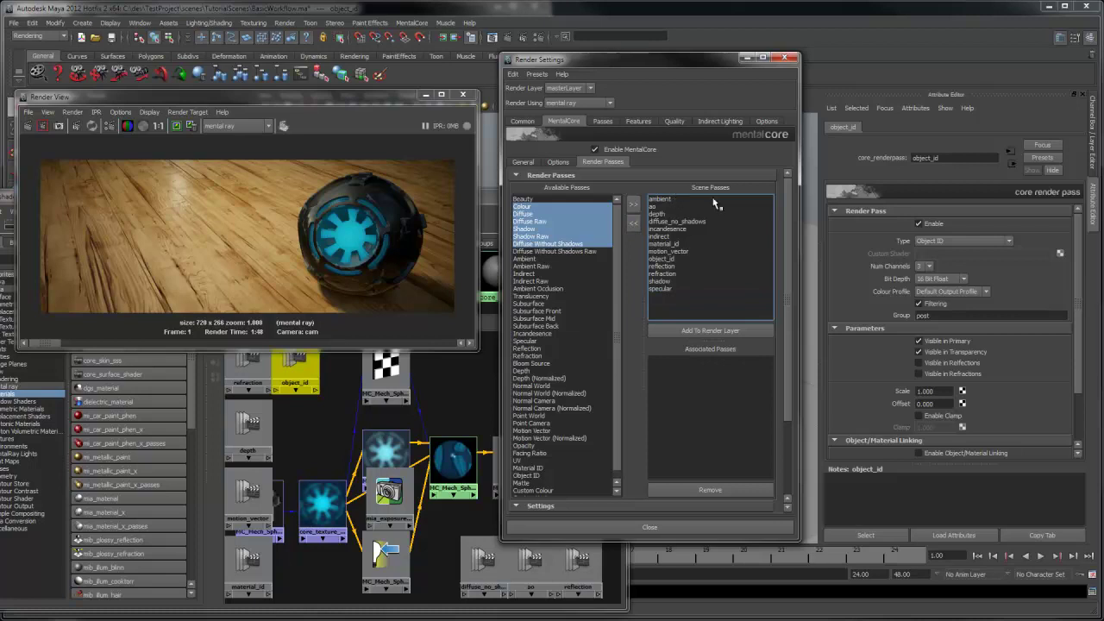
Step: Associate all scene passes, from ambient to specular, with the master render layer
left_click_drag(697, 200, 693, 301)
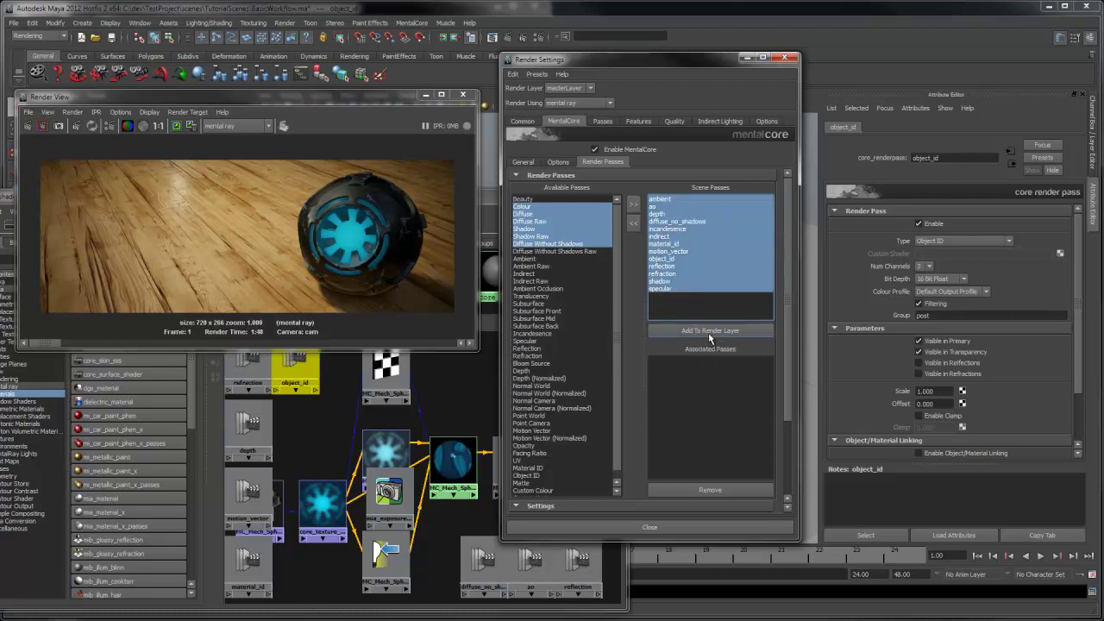
left_click(703, 331)
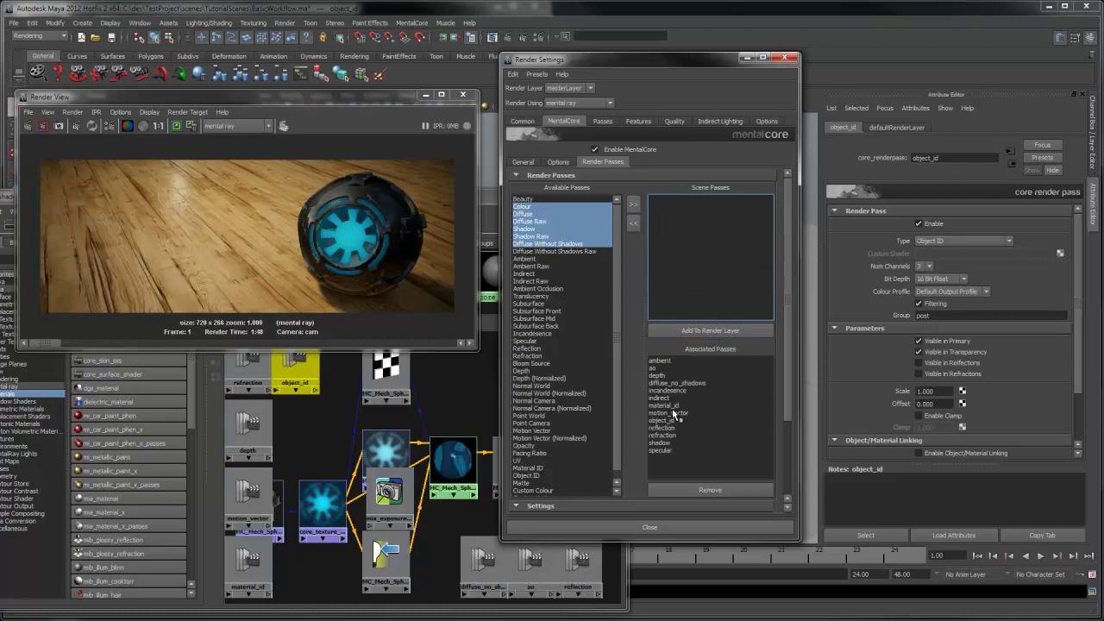
left_click(283, 23)
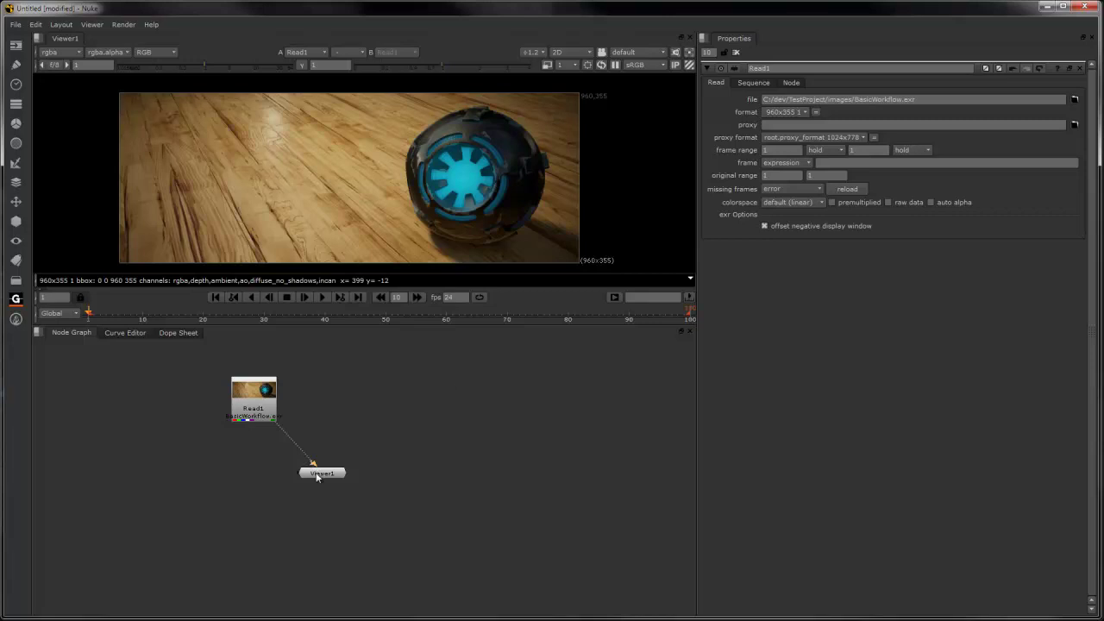
Step: In Nuke, rearrange the node graph with the BasicWorkflow.exr Read node above and to the right of the Viewer node
left_click_drag(304, 469, 189, 436)
left_click(278, 431)
left_click_drag(263, 413, 326, 395)
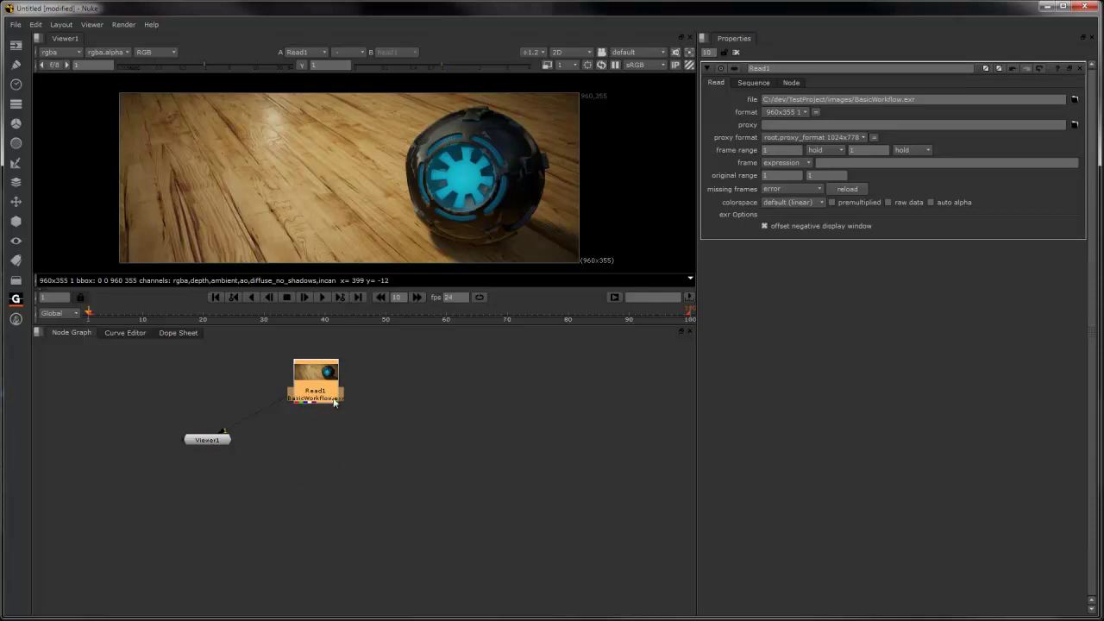
Step: View the render's reflection and refraction layers in the viewer, and return the display to rgba
left_click(63, 53)
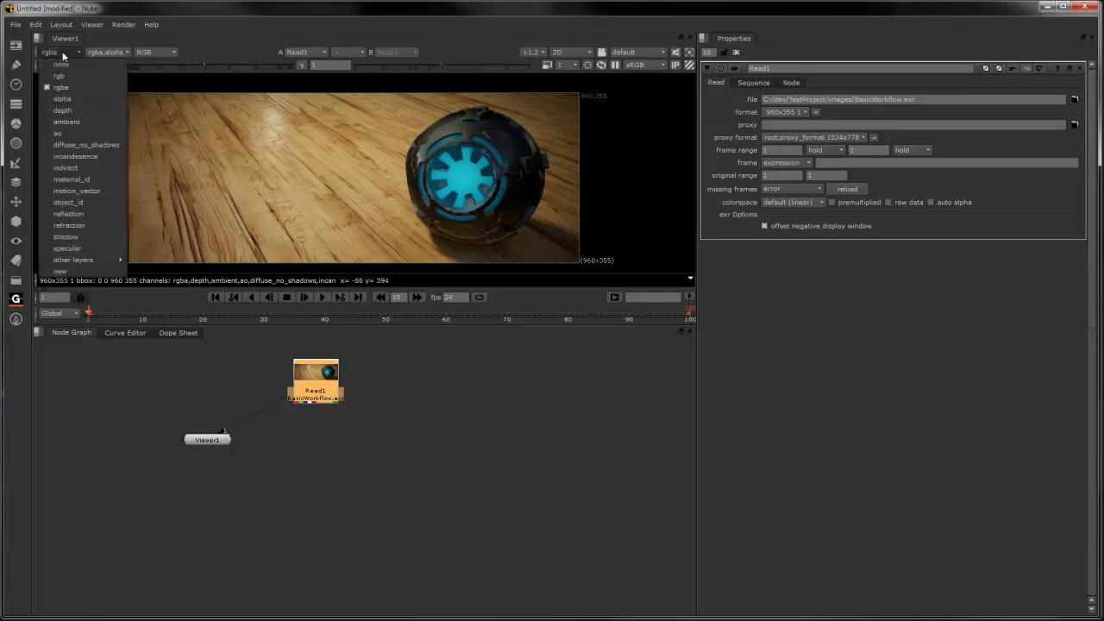
left_click(80, 215)
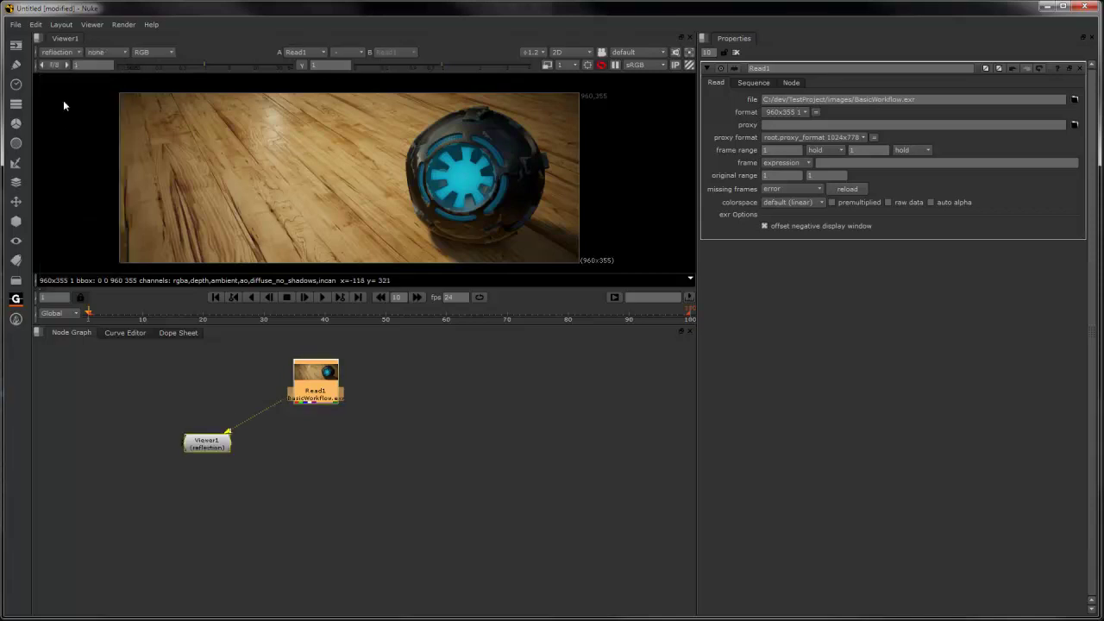
left_click(57, 53)
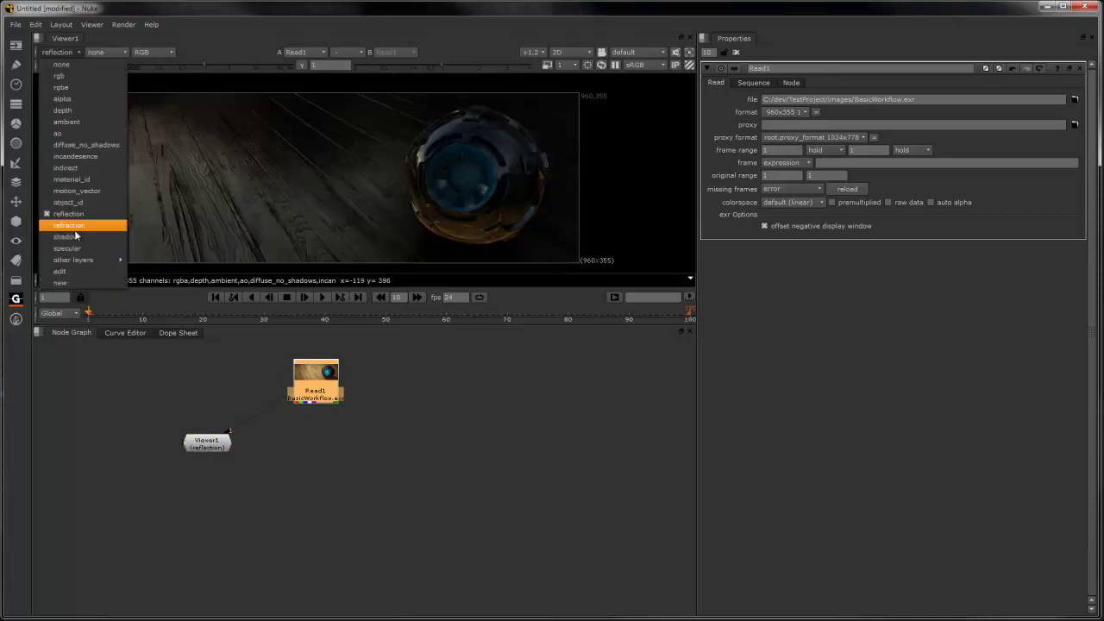
left_click(75, 222)
left_click(63, 53)
left_click(62, 83)
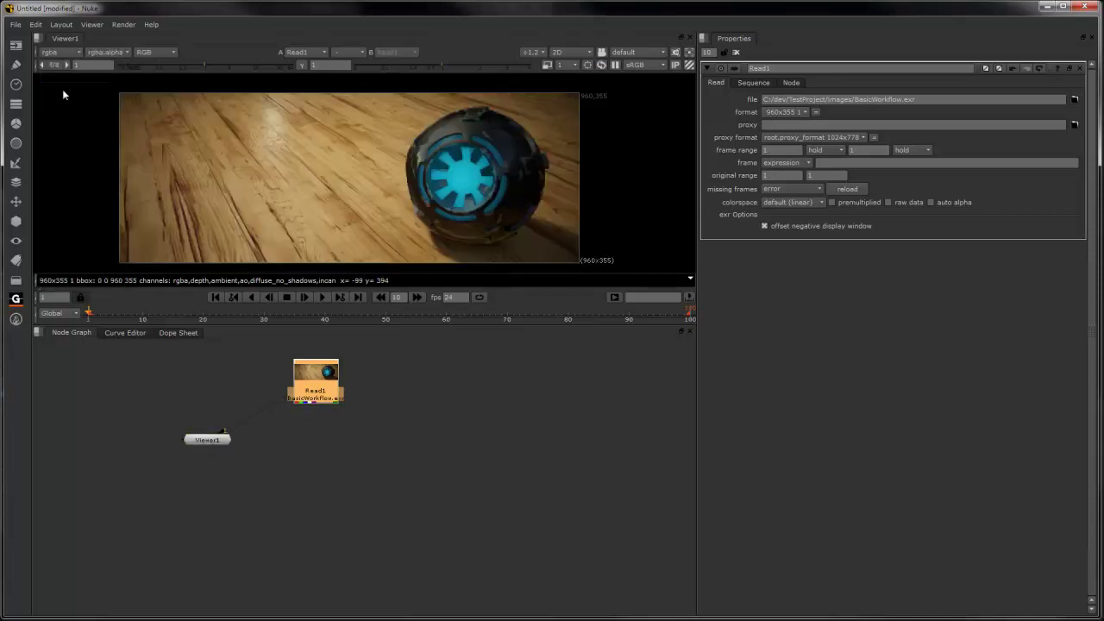
Step: Add a Shuffle node below the Read node and set its first input layer to diffuse_no_shadows
right_click(359, 424)
mouse_move(400, 497)
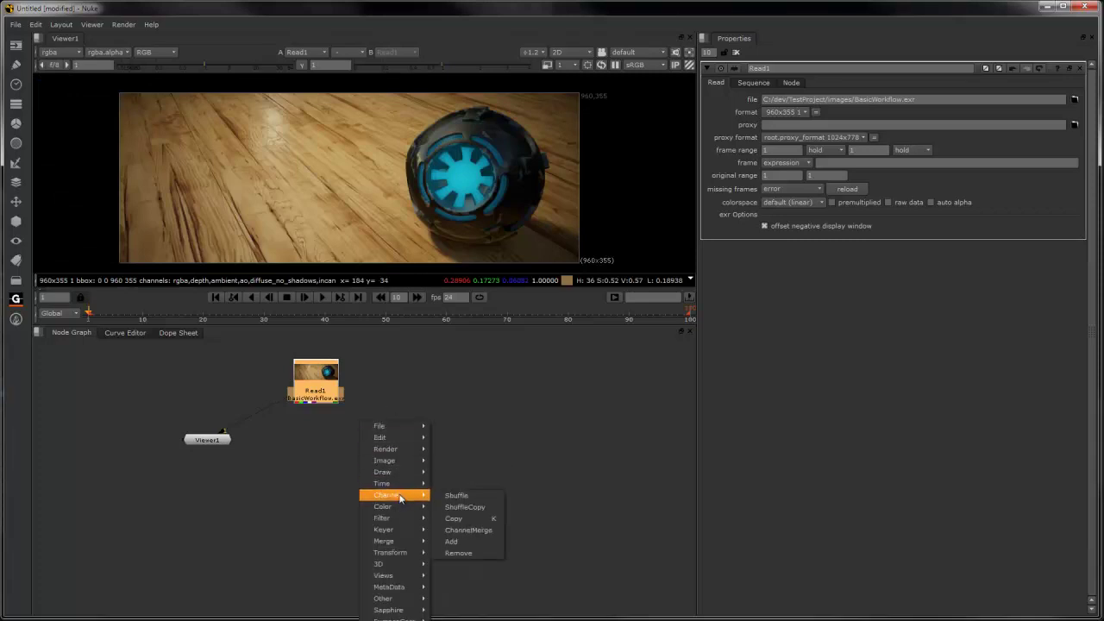
left_click(455, 495)
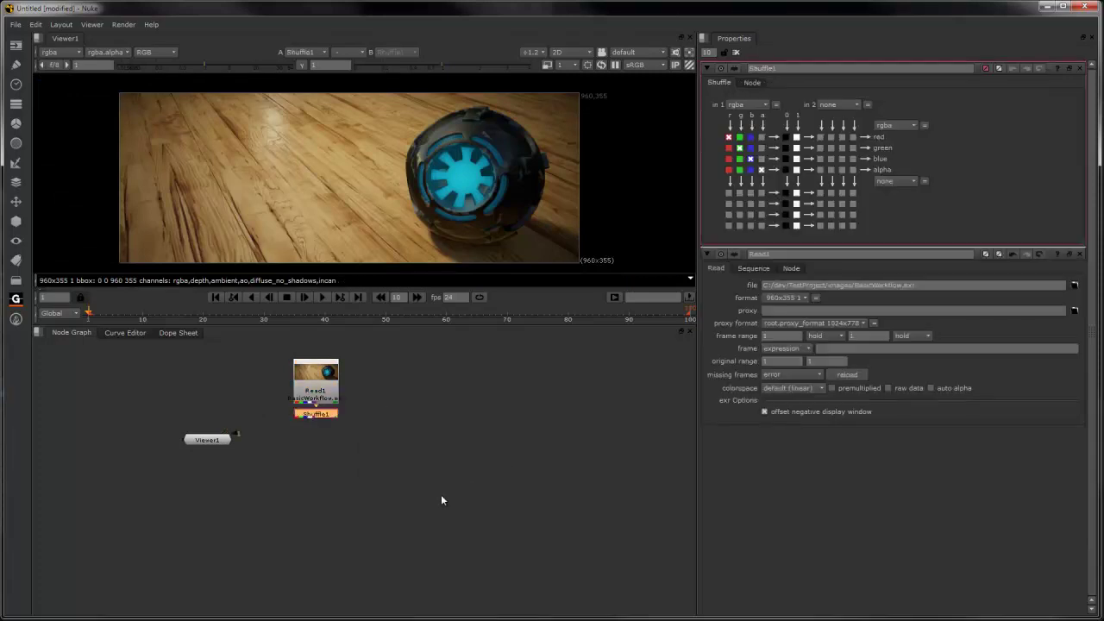
left_click(756, 105)
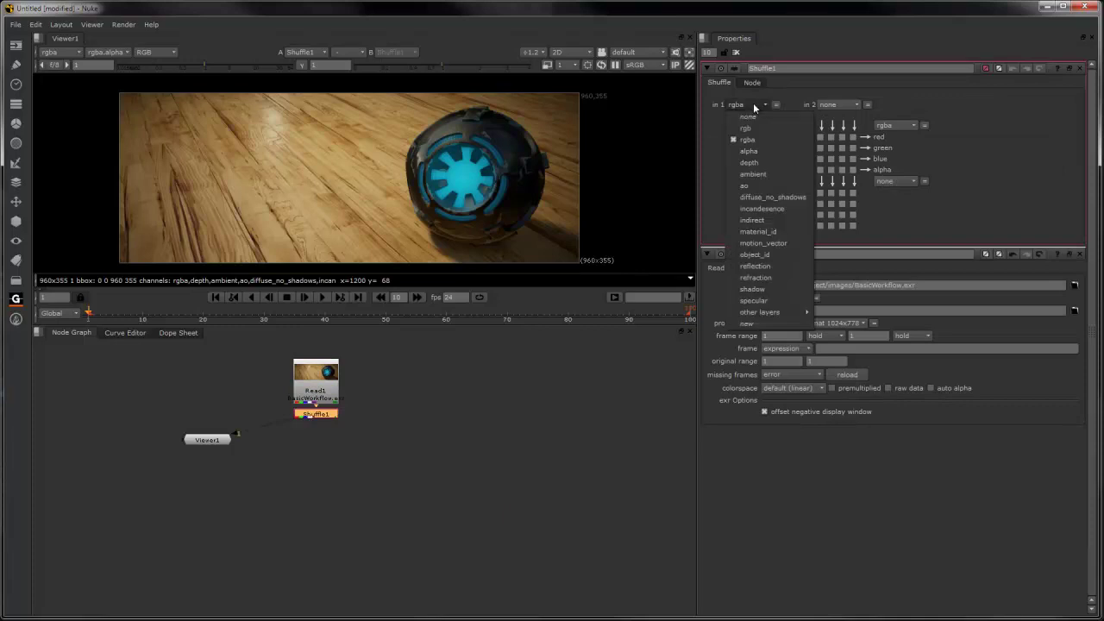
left_click(762, 204)
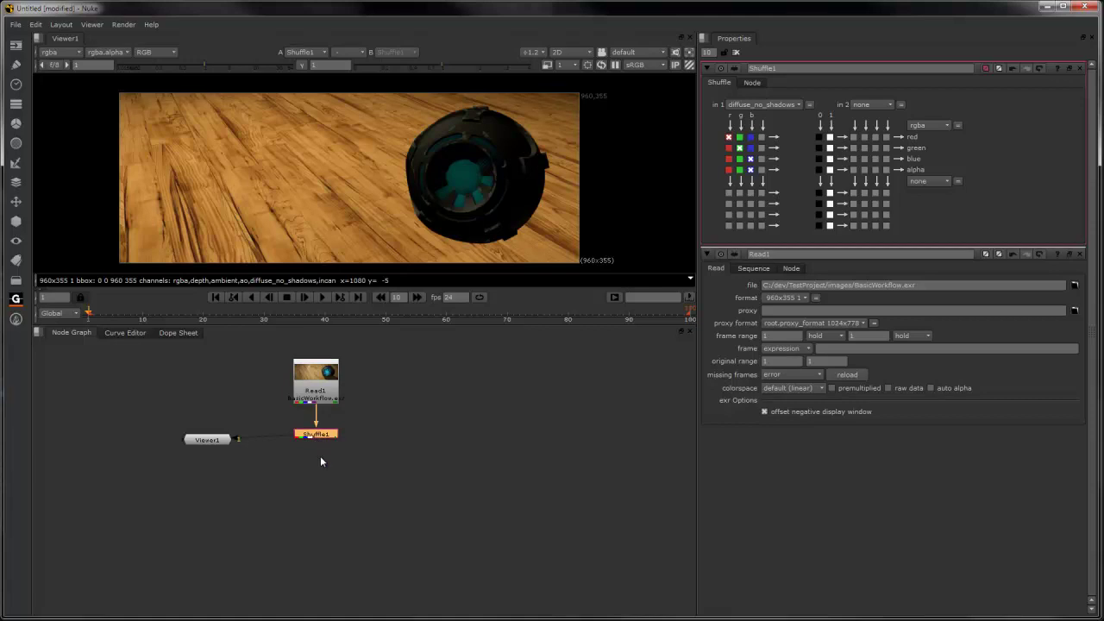
Step: Add a Merge node with both inputs fed by the Shuffle node, using the difference operation and shadow as A channels
key("m")
left_click_drag(380, 435, 320, 474)
left_click_drag(319, 467, 316, 435)
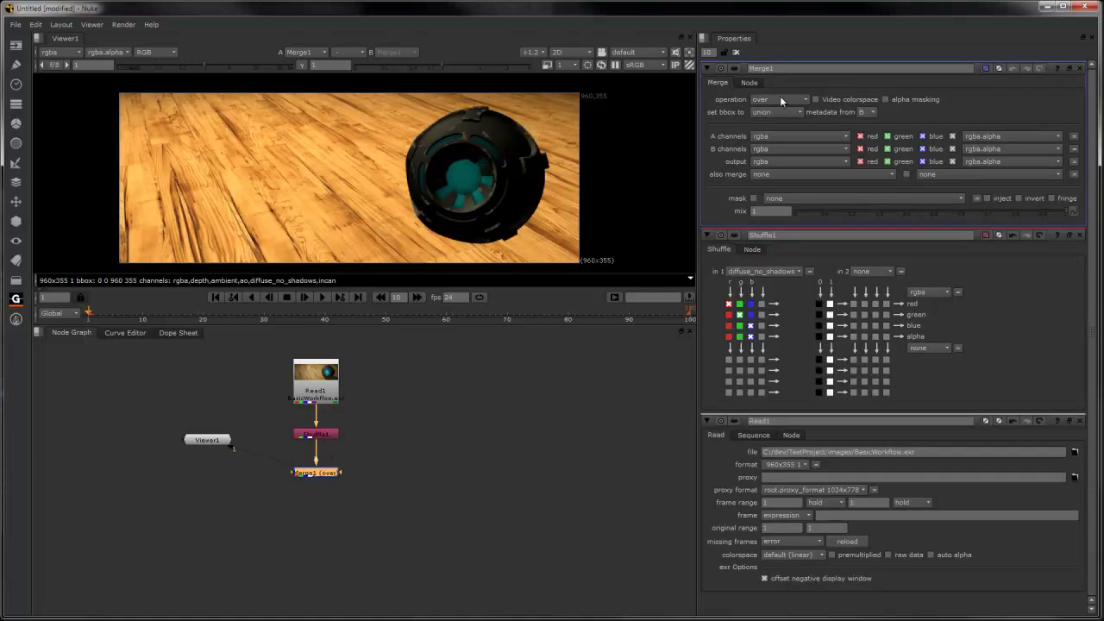
left_click(781, 102)
left_click(779, 75)
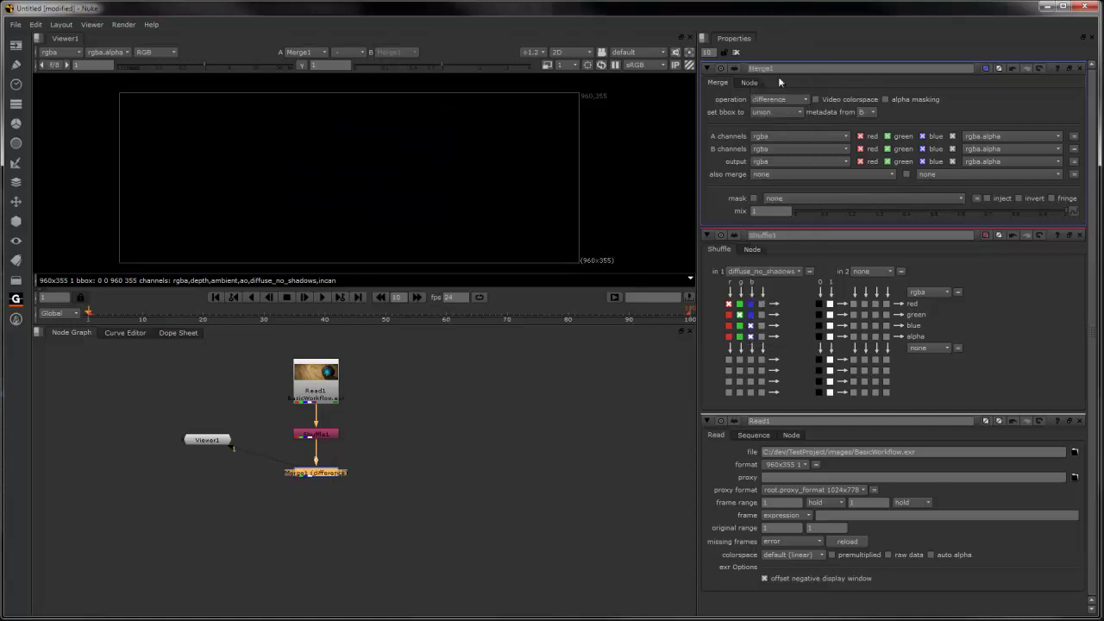
left_click(776, 138)
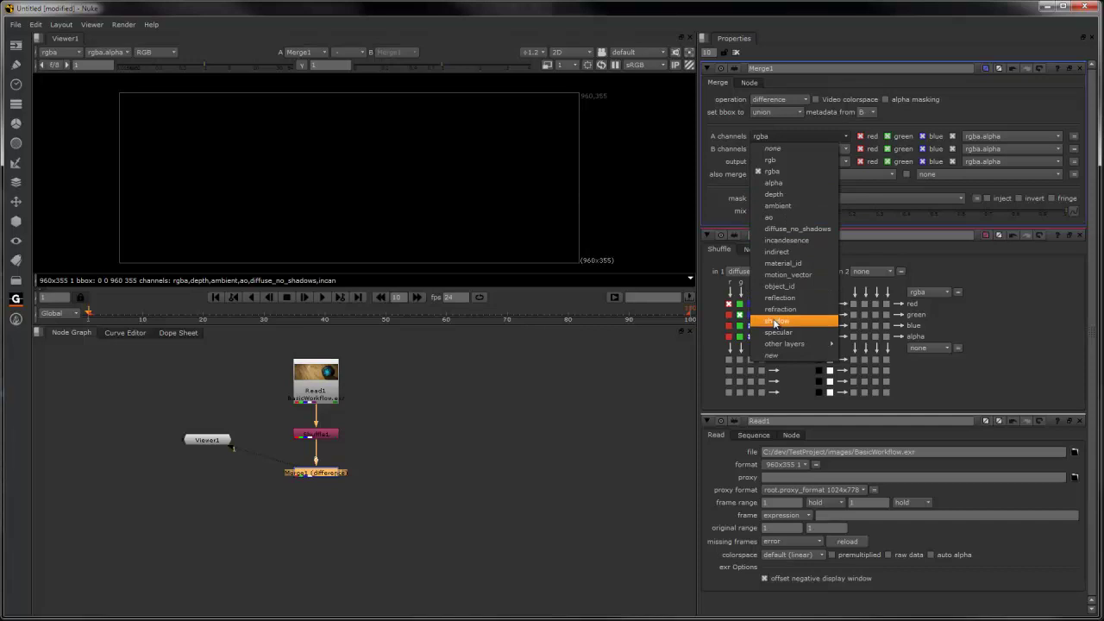
left_click(775, 321)
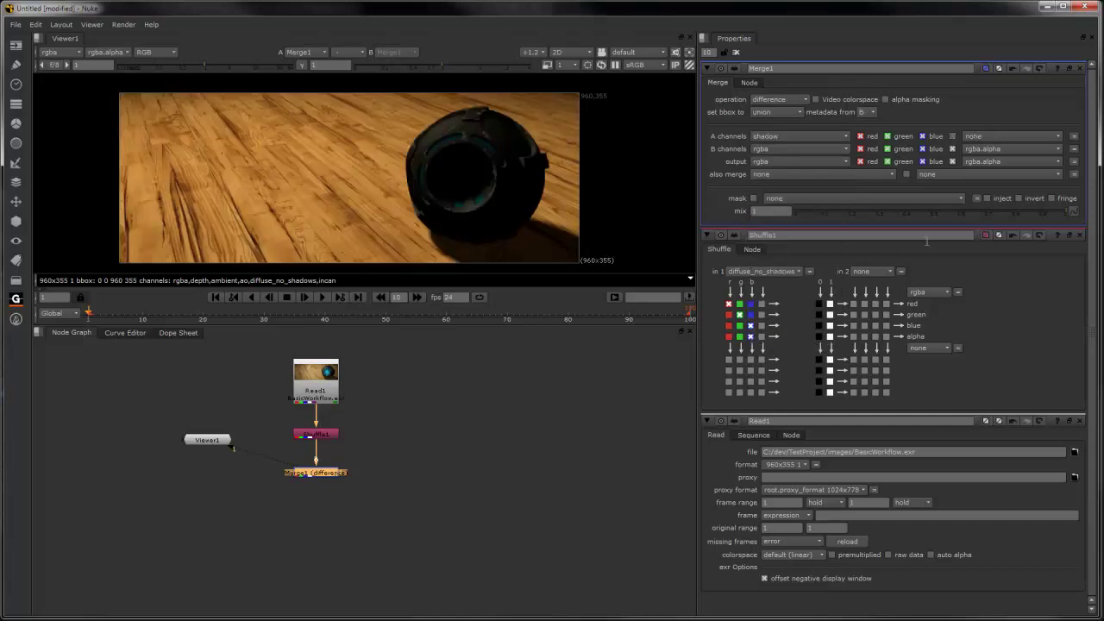
left_click_drag(1010, 209, 1034, 205)
Step: Add a second Merge node fed by the difference Merge, with ambient as A channels and the plus operation
key("m")
left_click_drag(388, 472, 331, 514)
left_click(324, 529)
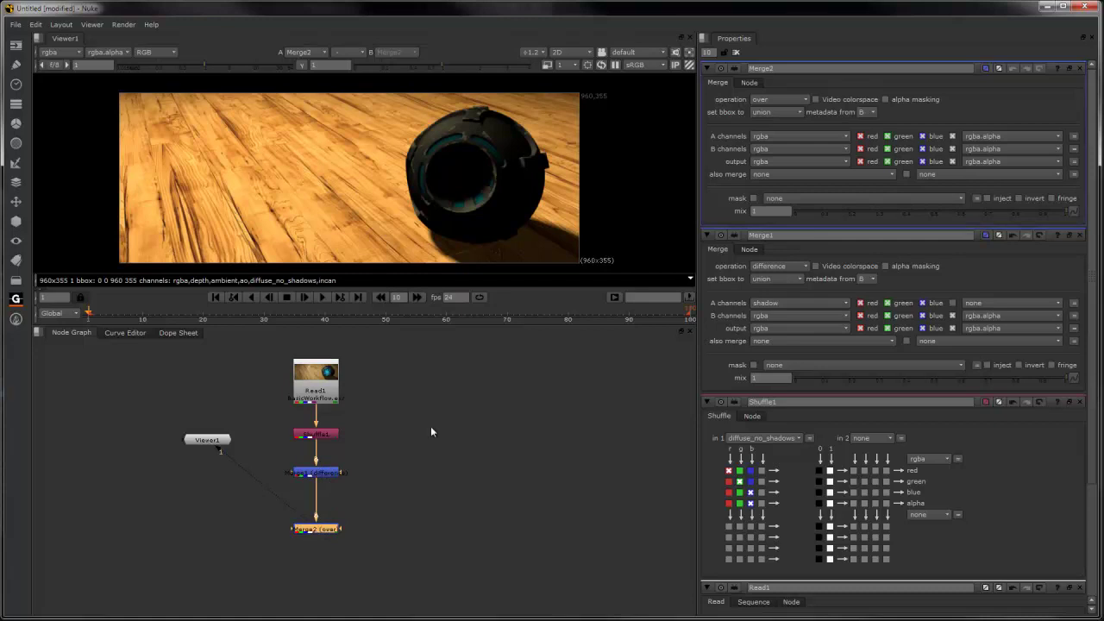
left_click(783, 137)
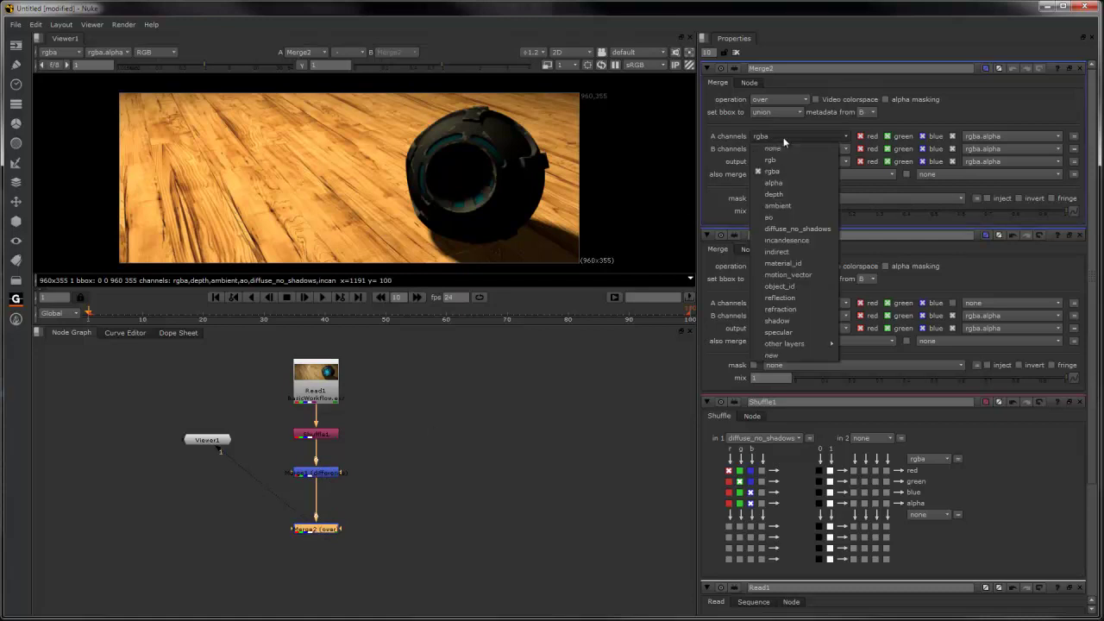
left_click(782, 207)
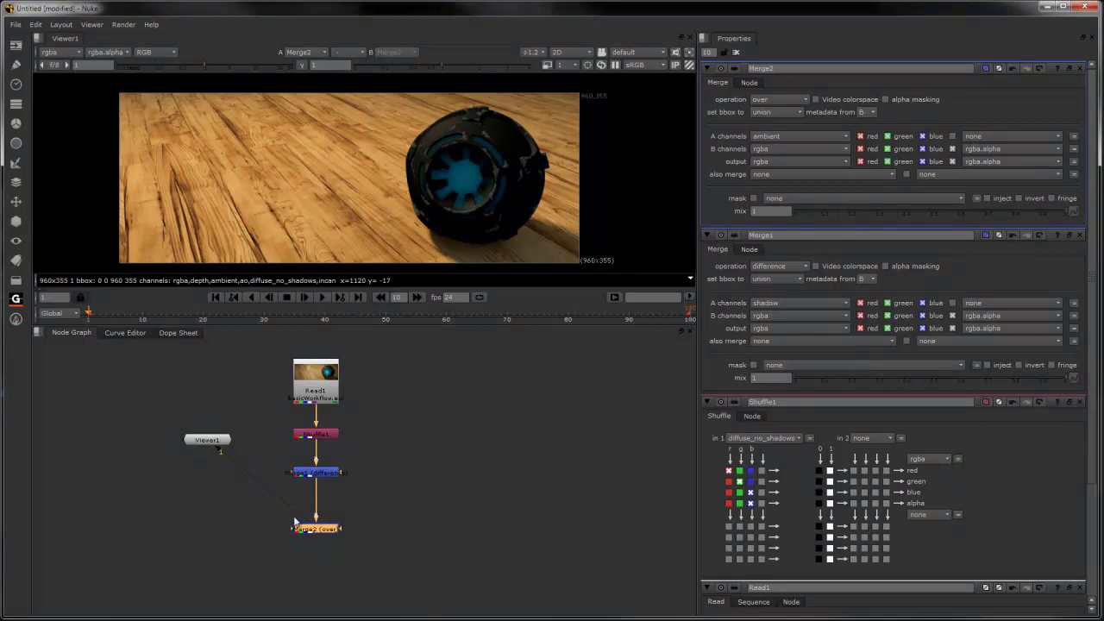
left_click_drag(308, 529, 308, 511)
left_click(778, 99)
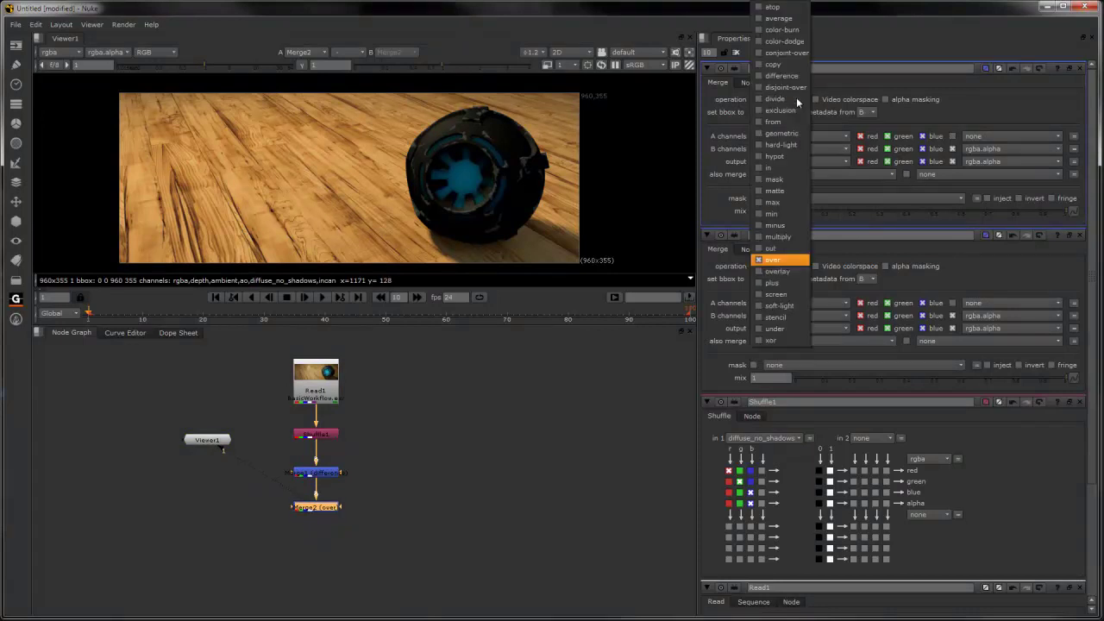
left_click(772, 284)
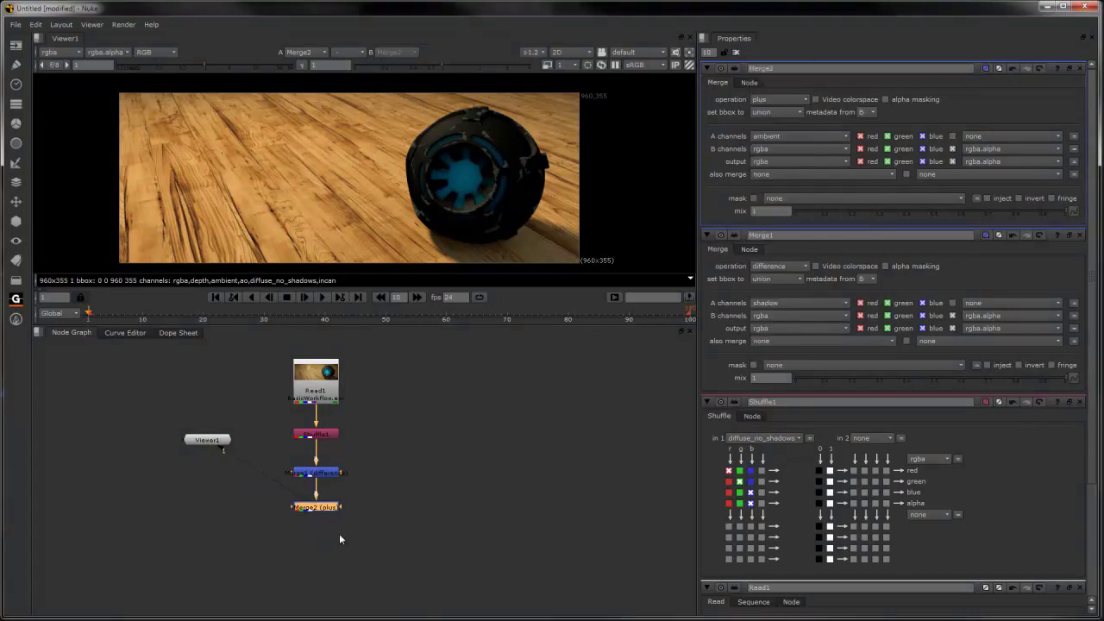
Step: Add a third Merge node fed by the ambient Merge, with the plus operation and specular as A channels
key("m")
left_click_drag(343, 543, 317, 509)
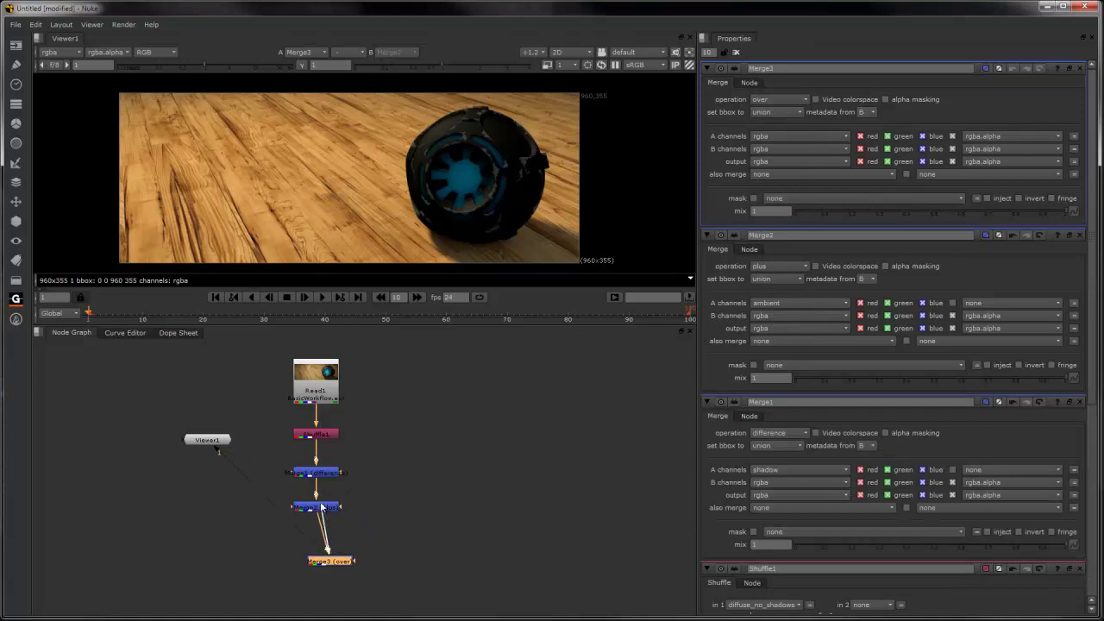
left_click_drag(329, 567, 312, 552)
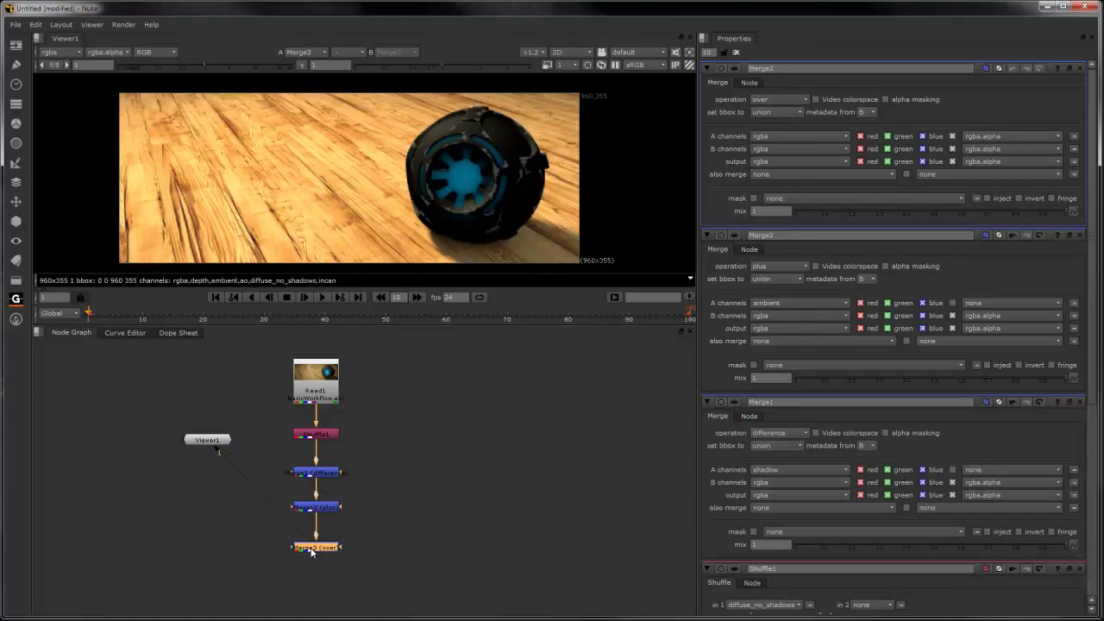
left_click(786, 100)
left_click(768, 280)
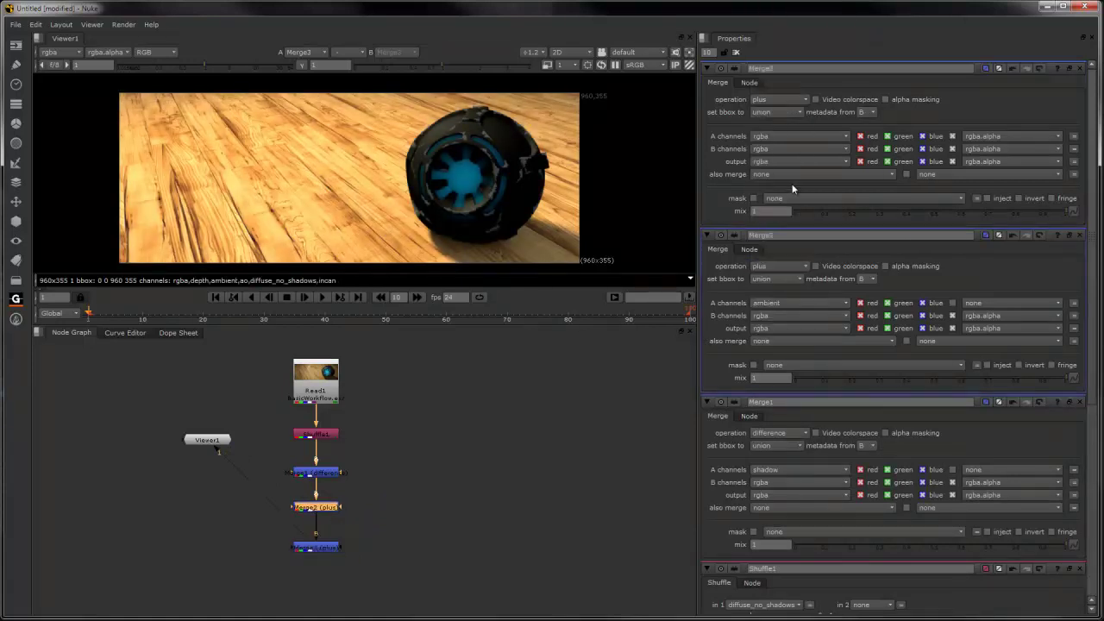
left_click(785, 136)
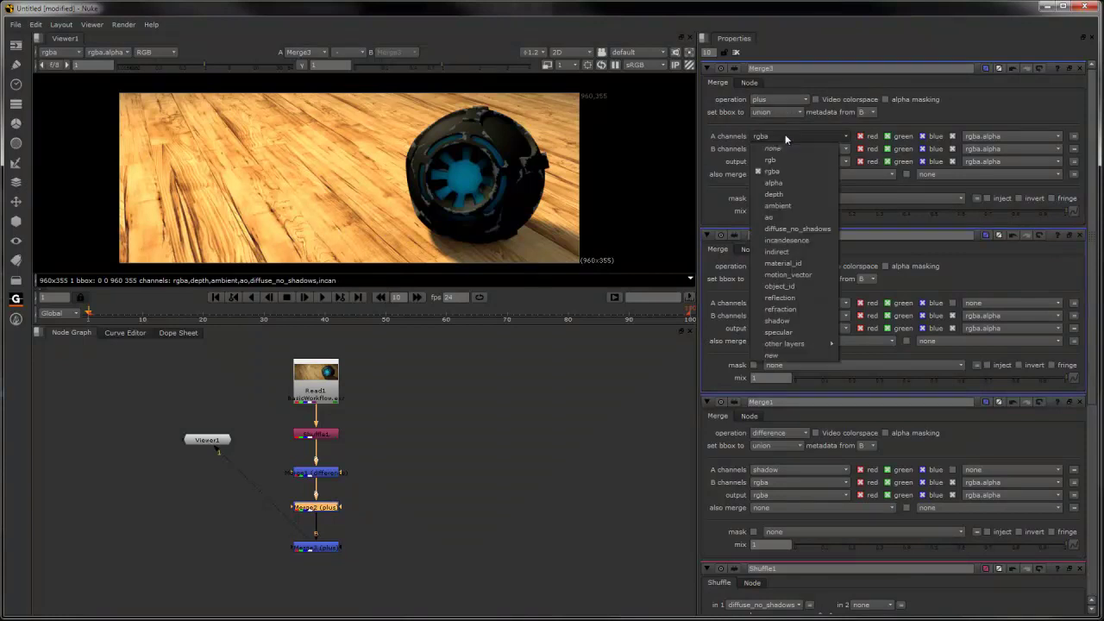
left_click(780, 333)
left_click(321, 595)
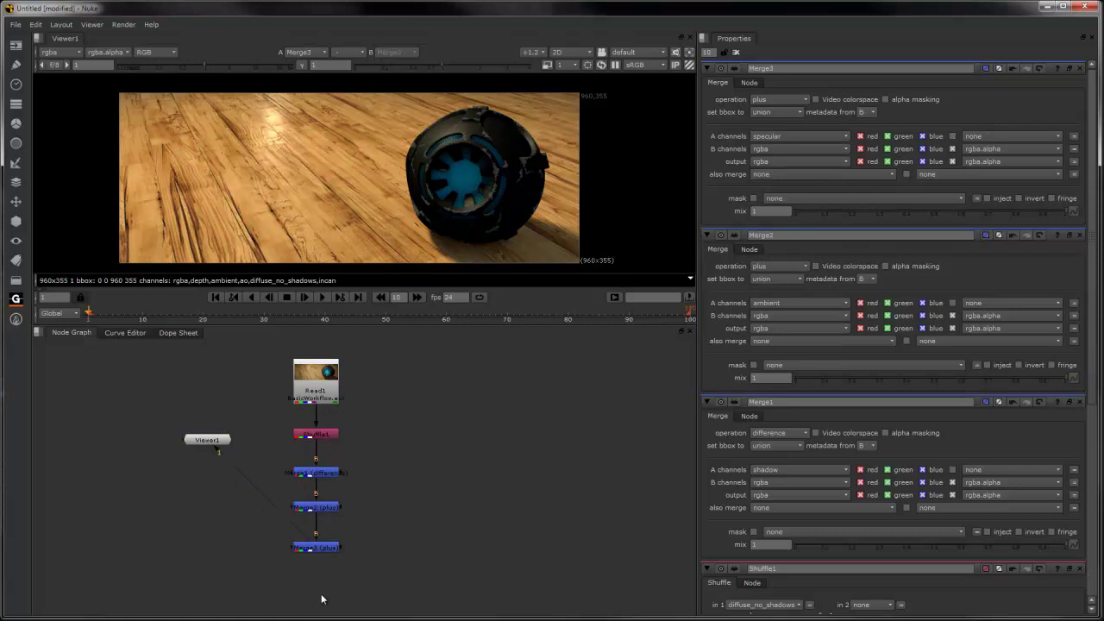
Step: Add a fourth Merge node with both inputs fed by the specular Merge, using the plus operation and reflection as A channels
key("m")
left_click_drag(317, 583, 315, 546)
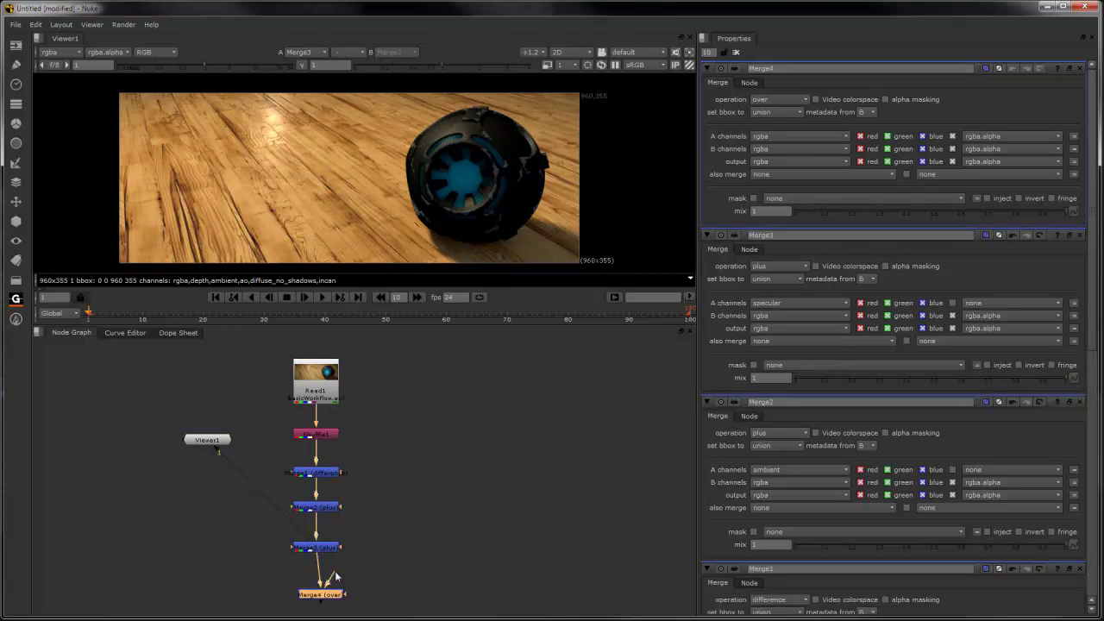
left_click(778, 99)
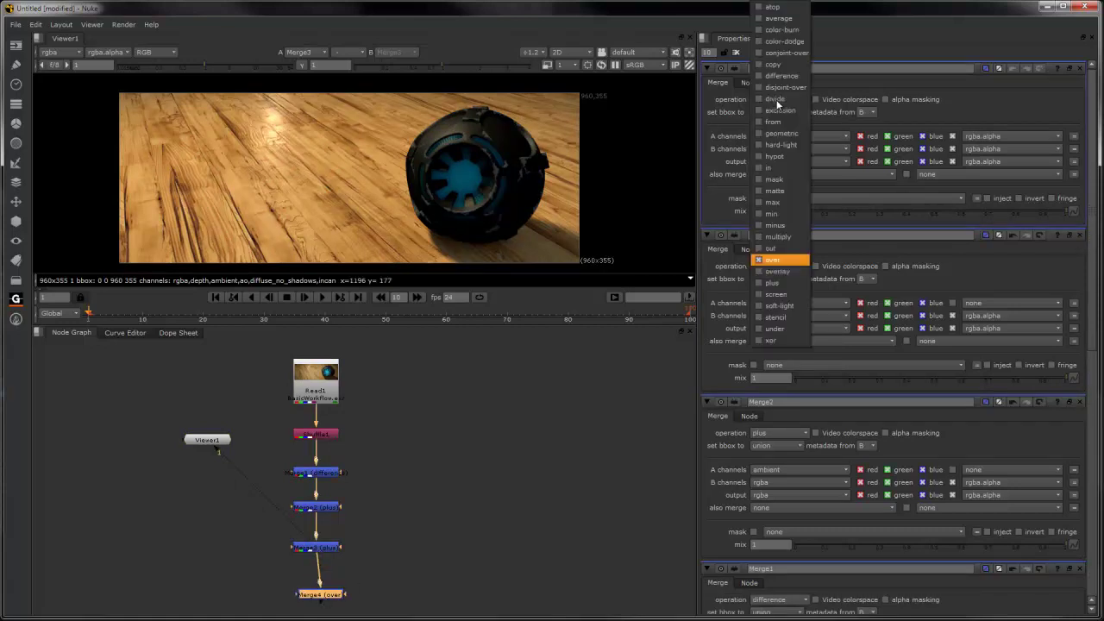
left_click(772, 282)
left_click(792, 135)
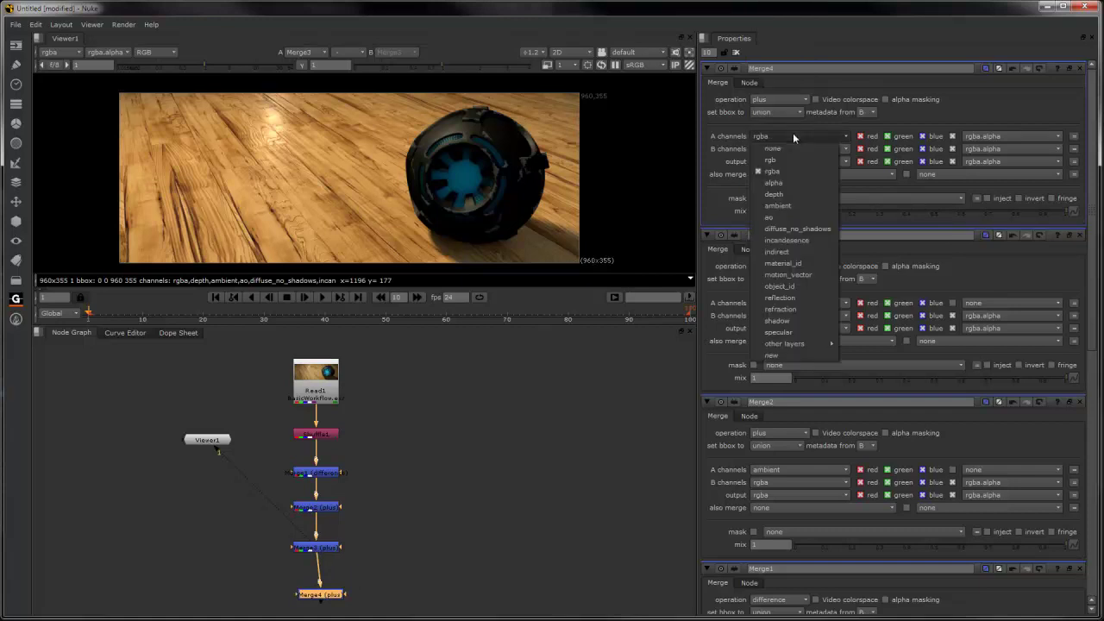
left_click(780, 297)
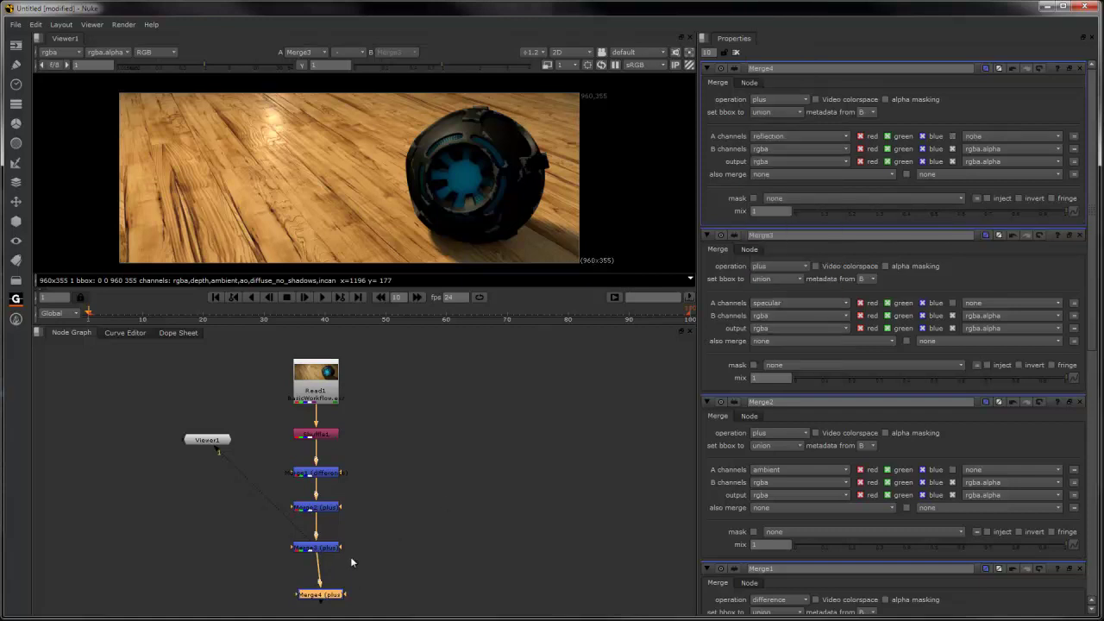
left_click_drag(319, 597, 317, 581)
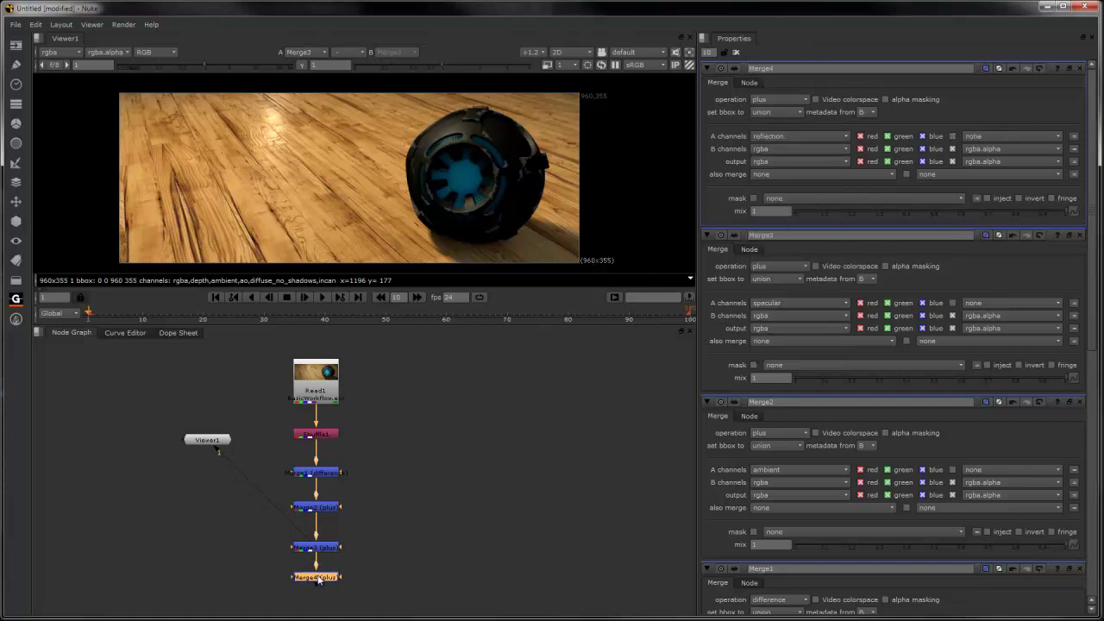
Step: Add a fifth Merge node fed by the reflection Merge, with the plus operation and indirect as A channels, and view its output
scroll(348, 578, "down", 2)
key("m")
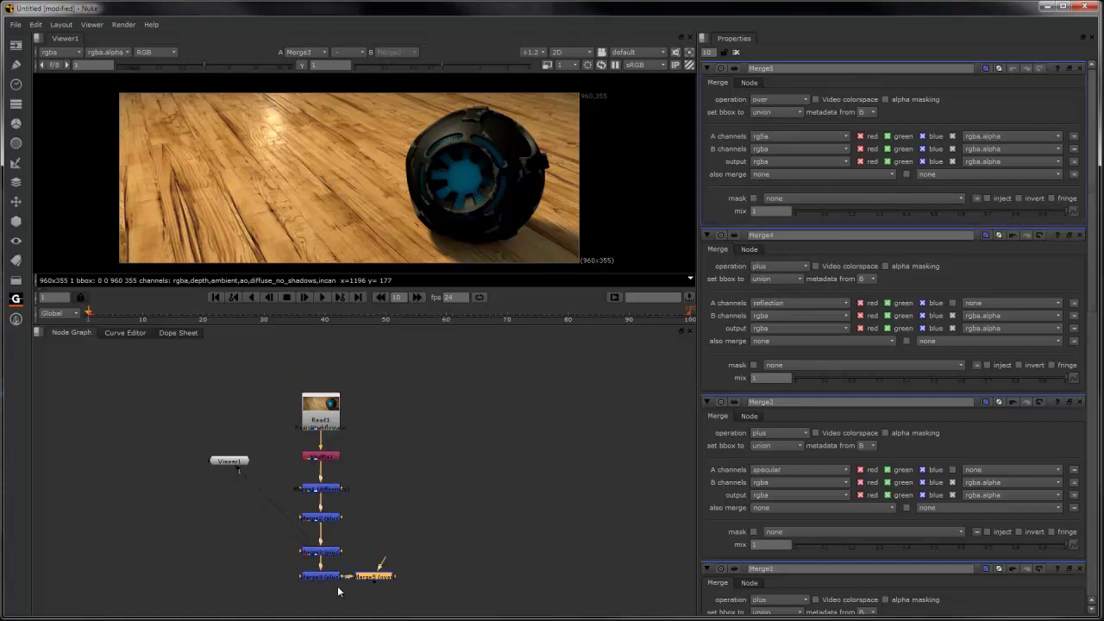
left_click_drag(374, 576, 321, 595)
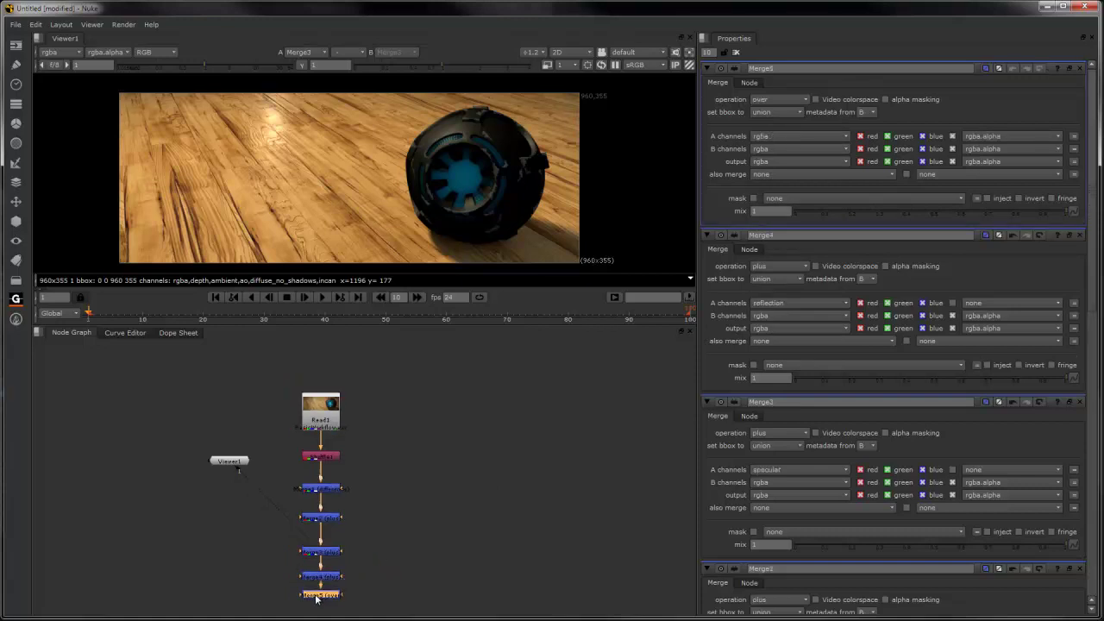
left_click(787, 99)
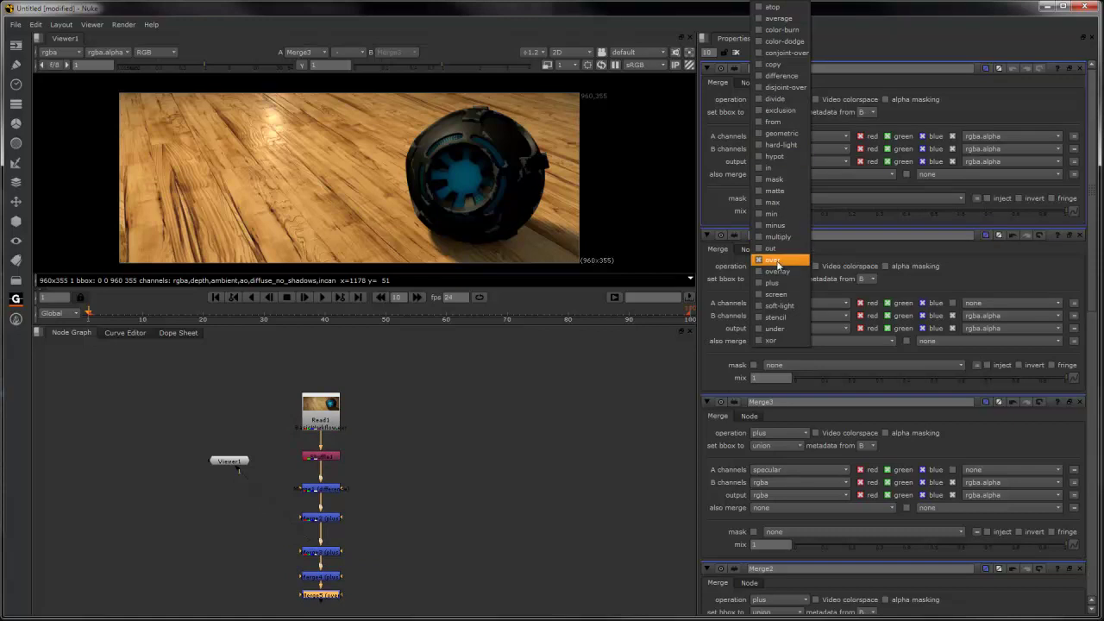
left_click(773, 281)
left_click(792, 136)
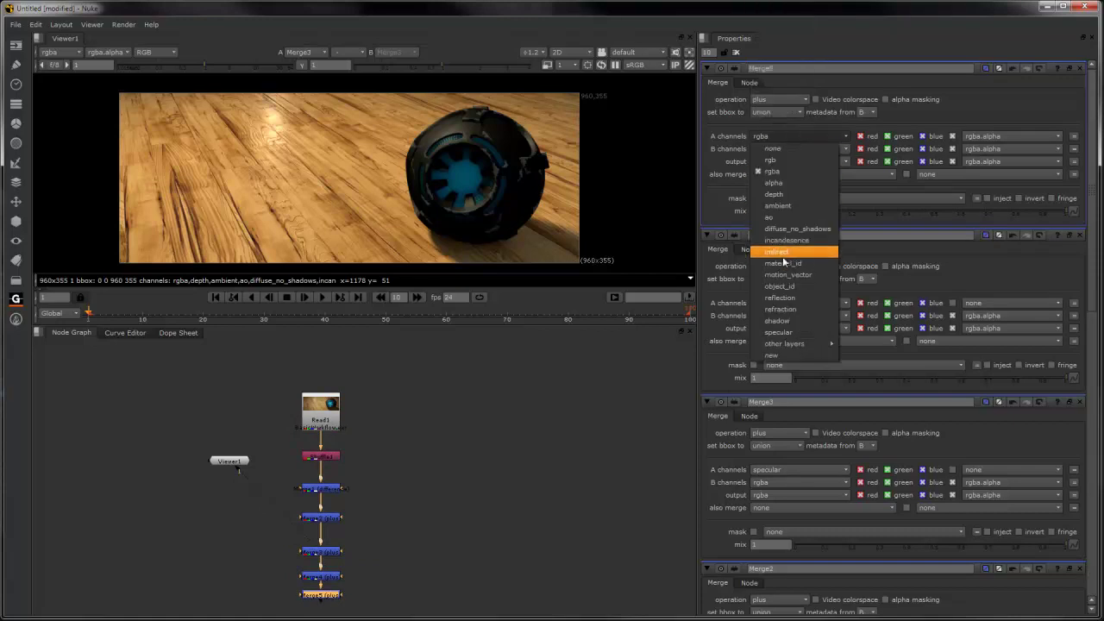
left_click(782, 253)
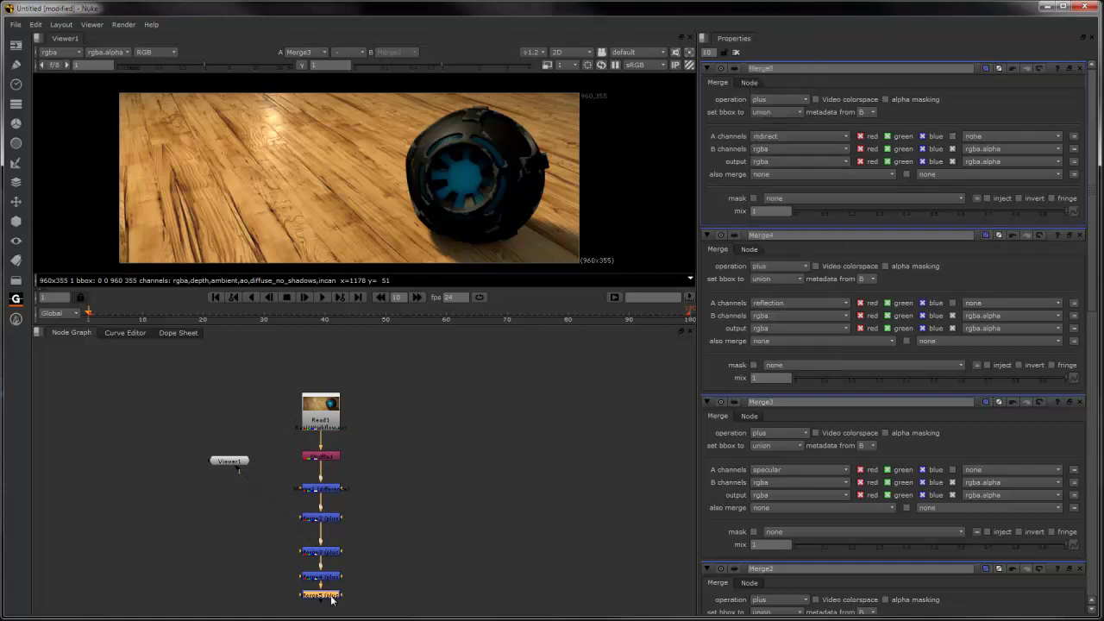
key("1")
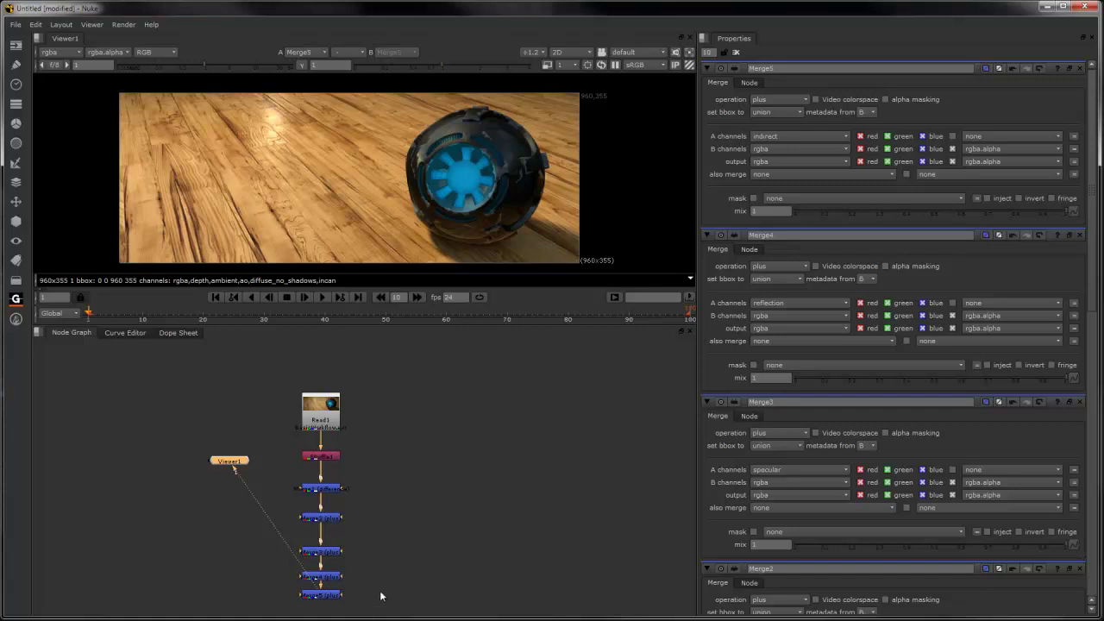
Step: Add a sixth Merge node fed by the indirect Merge, with the plus operation and incandesence as A channels, and view its output
scroll(392, 558, "up", 2)
scroll(389, 557, "down", 2)
middle_click_drag(388, 557, 404, 526)
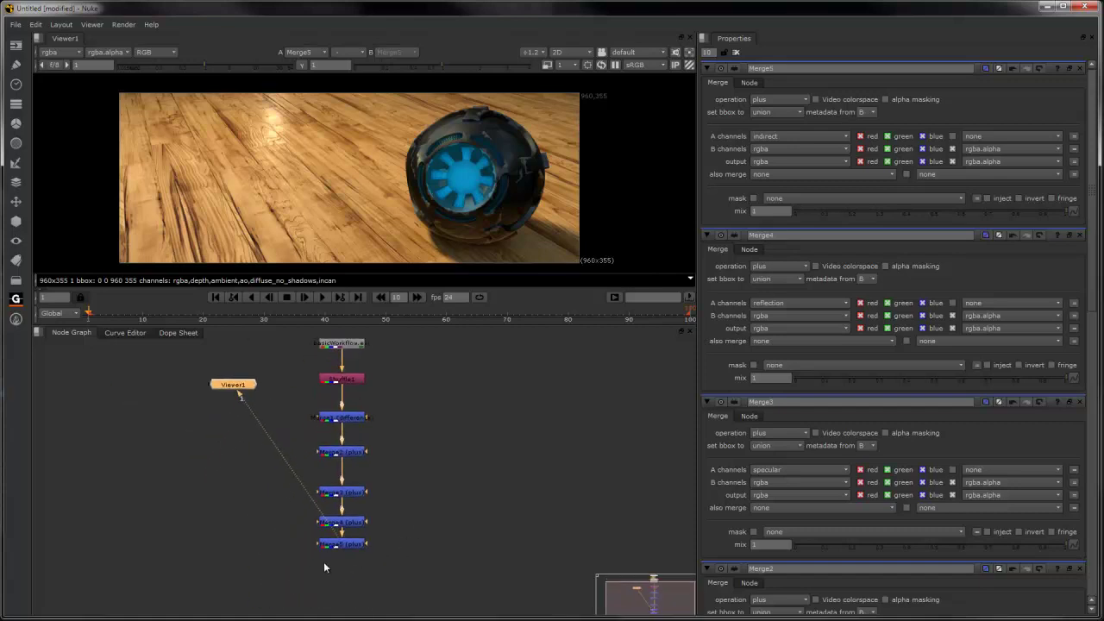
key("m")
left_click(340, 579)
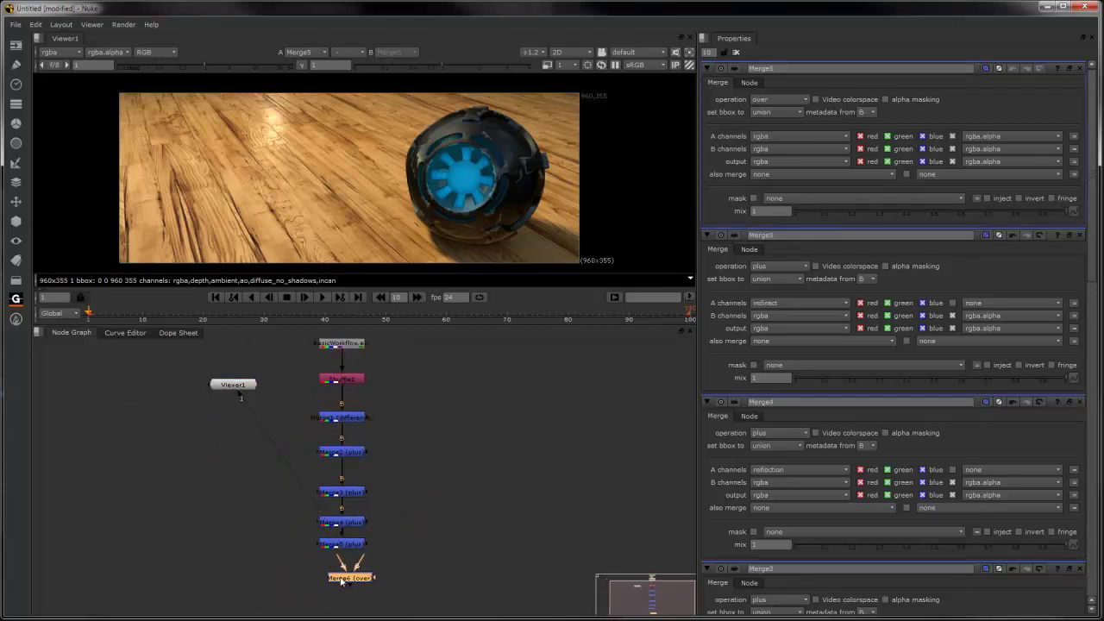
left_click_drag(342, 564, 342, 543)
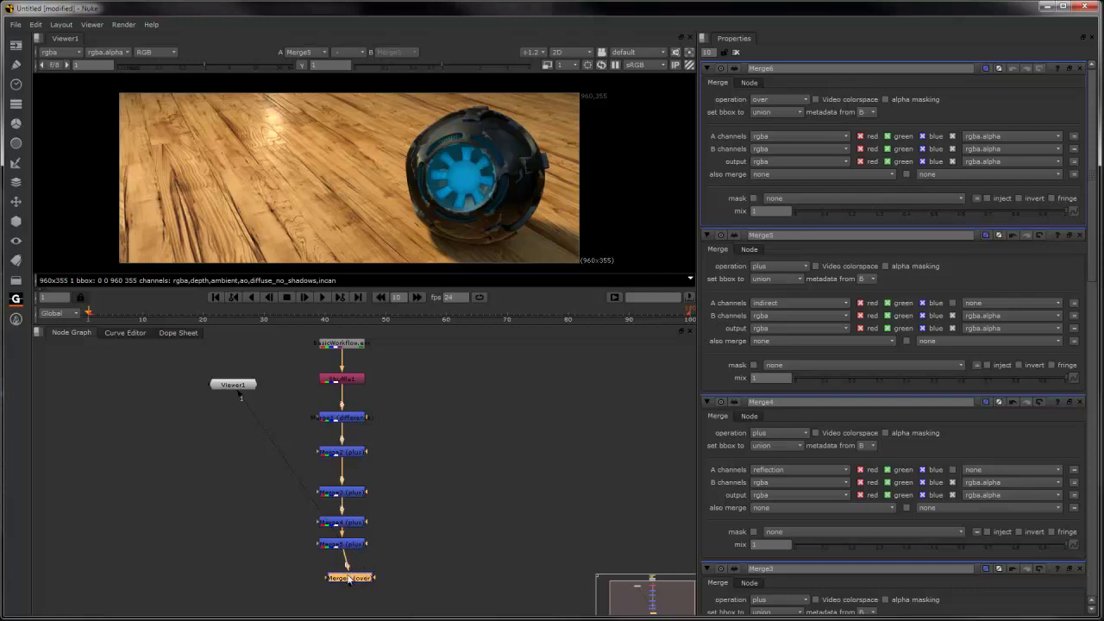
left_click(797, 136)
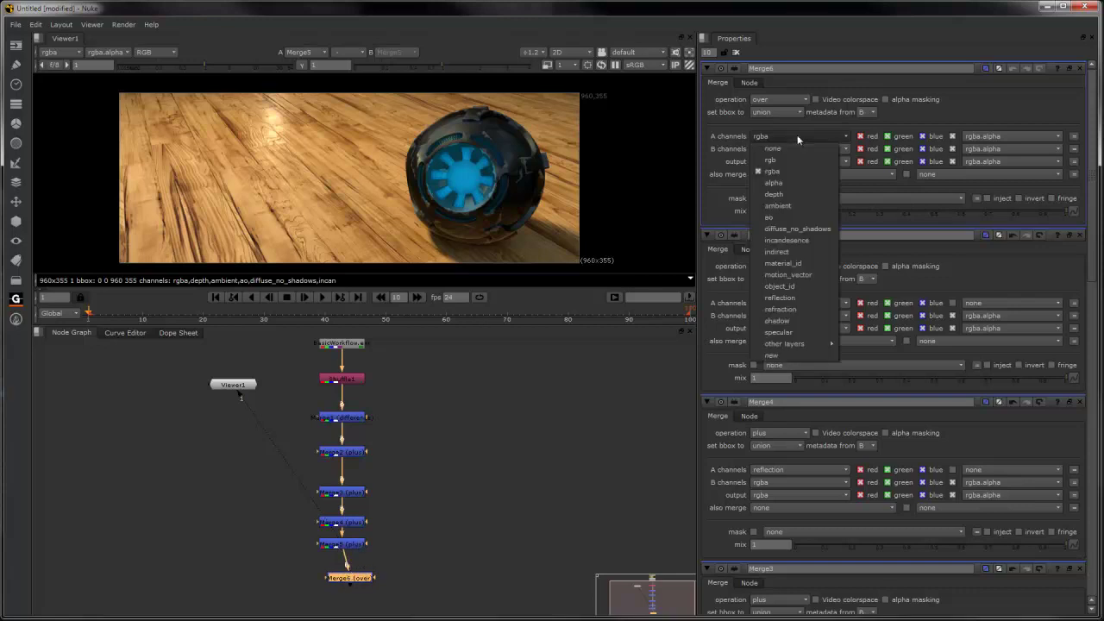
left_click(786, 240)
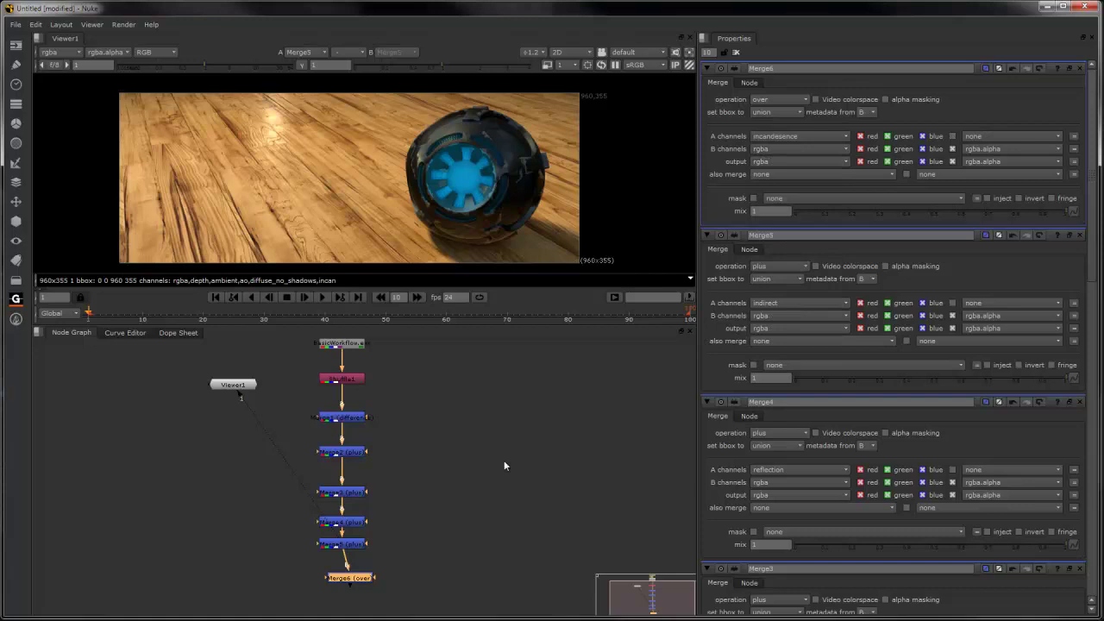
key("1")
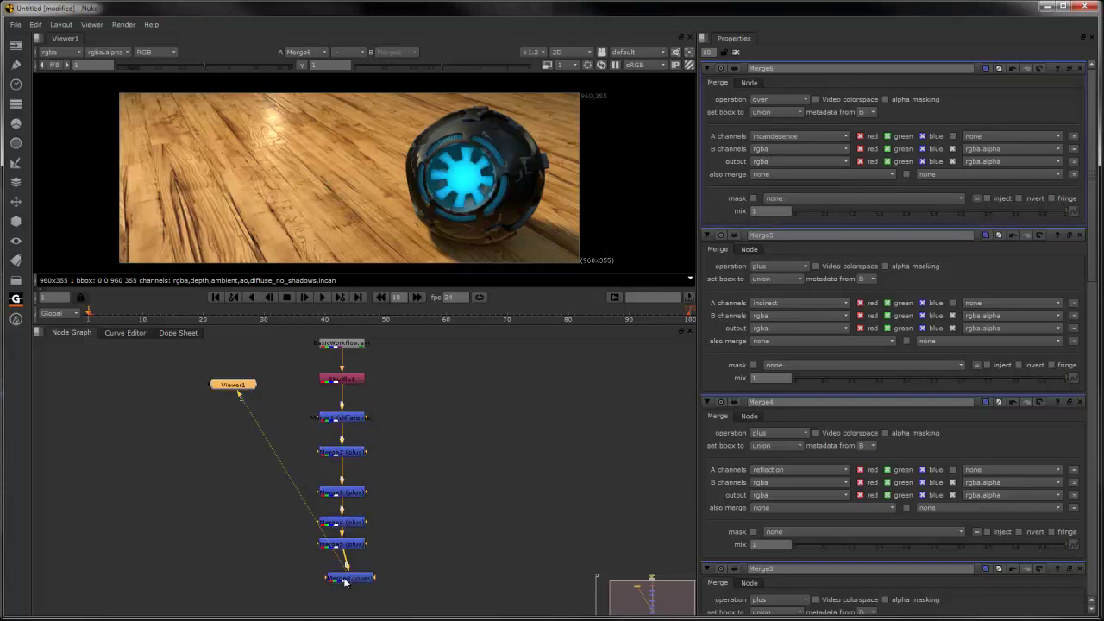
left_click_drag(344, 582, 340, 579)
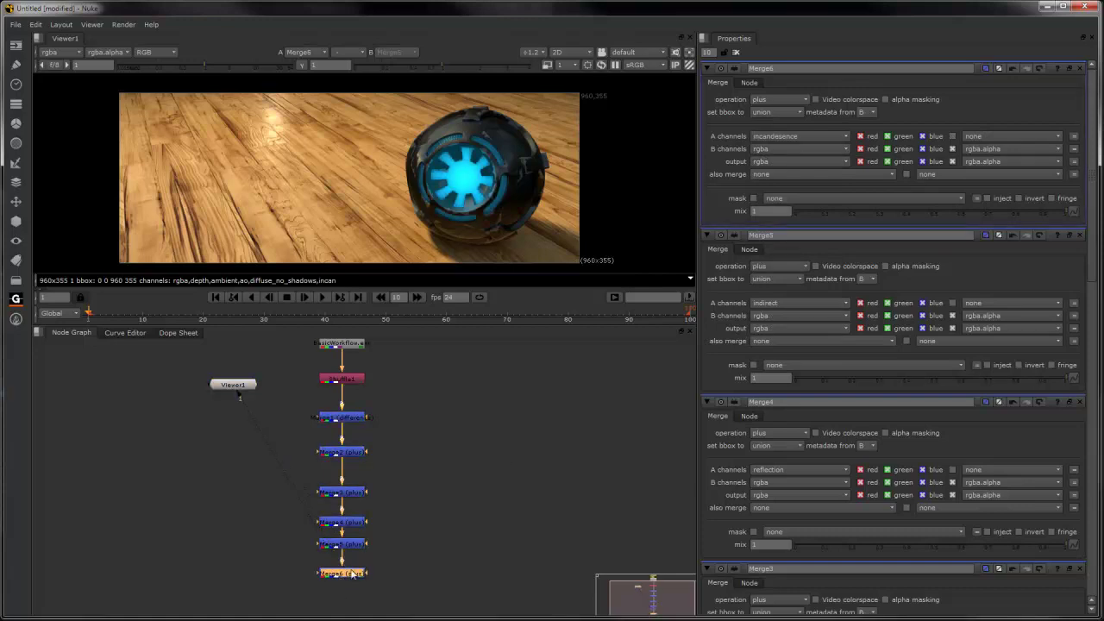
Step: Try a reduced mix on the specular Merge node and return the mix to 1
double_click(359, 494)
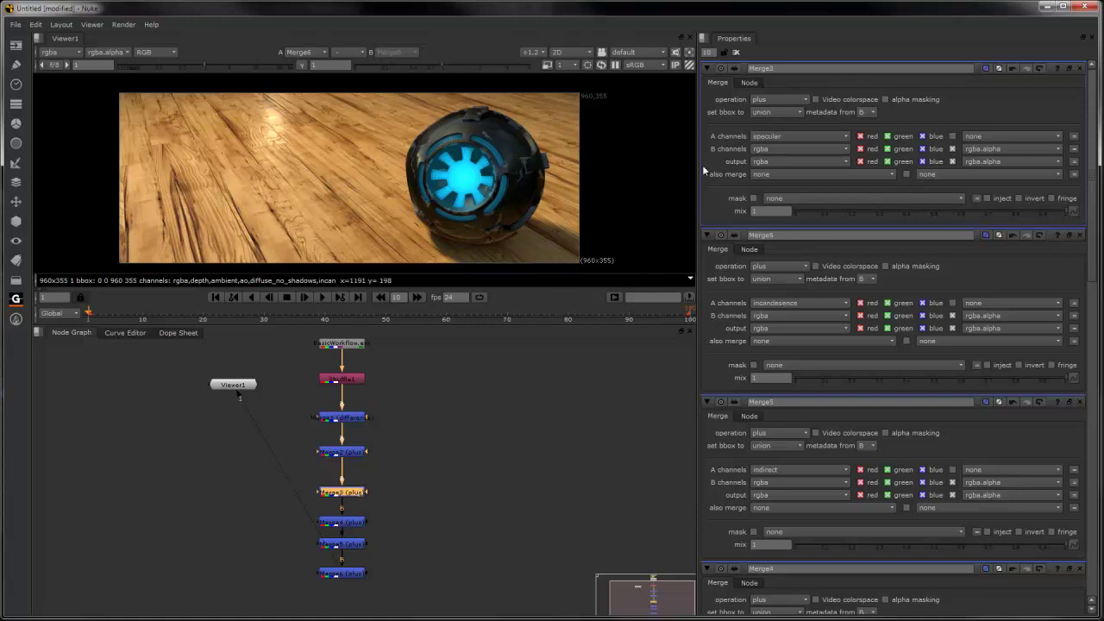
left_click(860, 210)
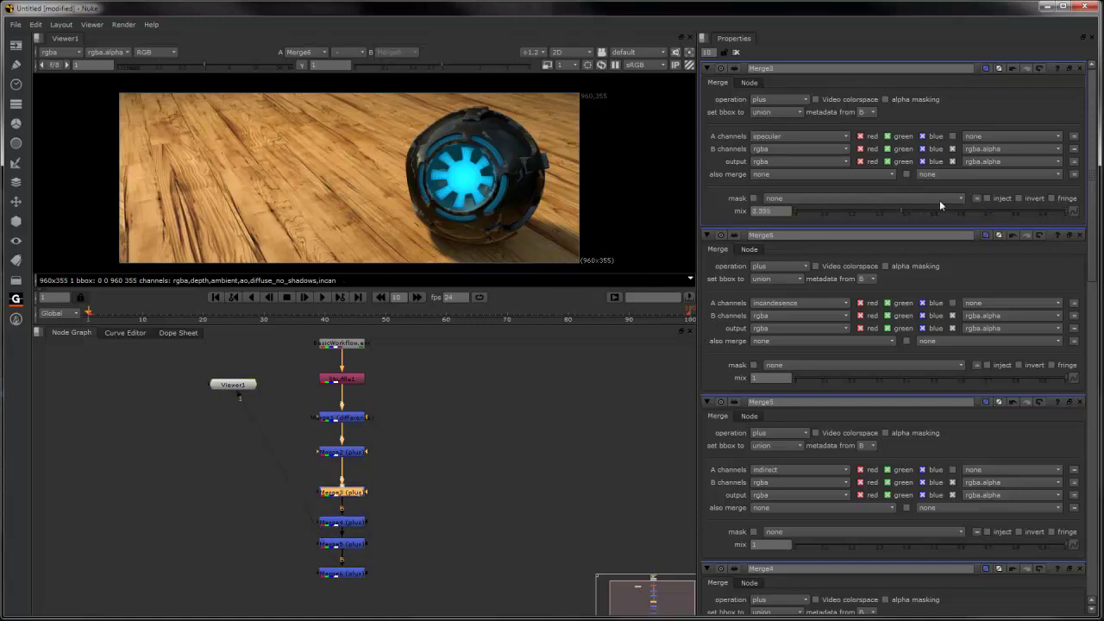
left_click_drag(939, 210, 1101, 205)
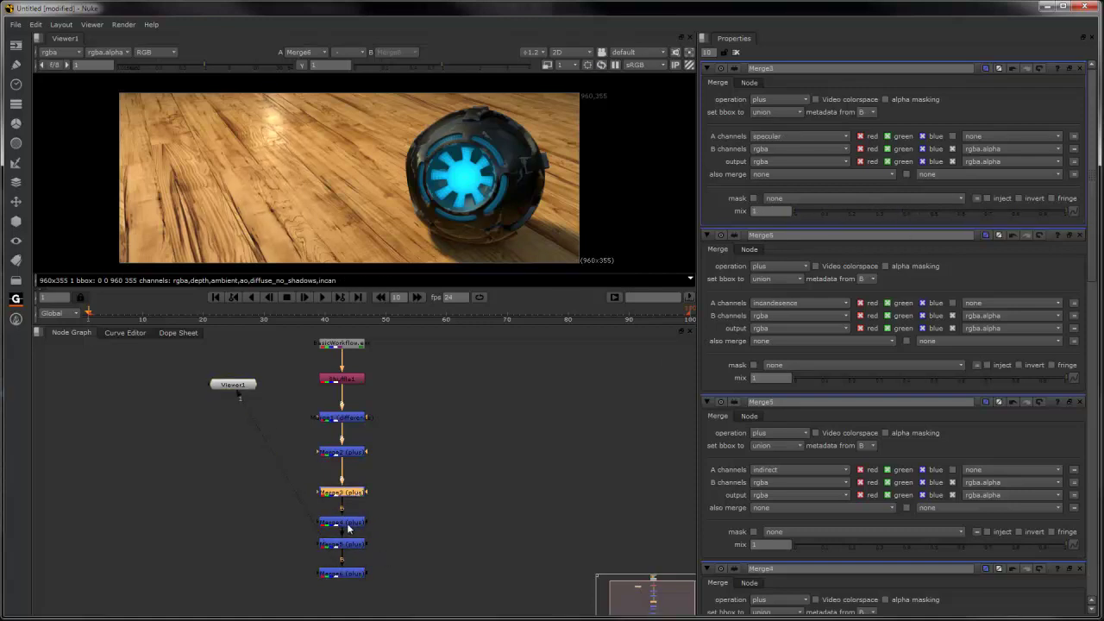